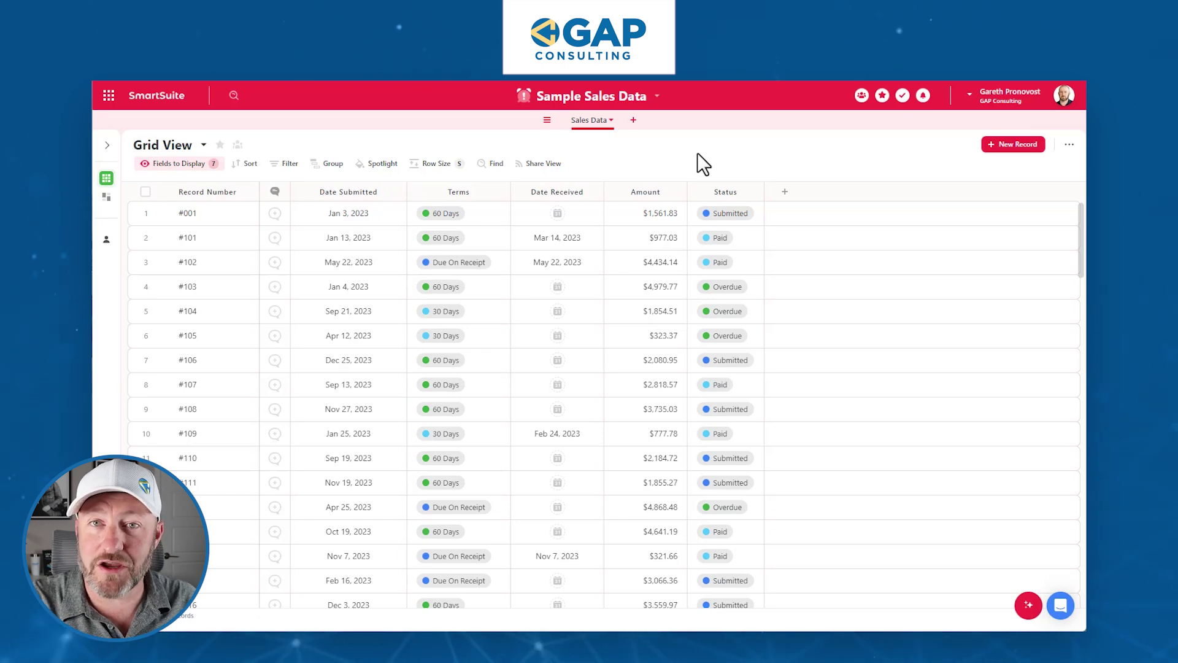
# - Scroll through the Sample Sales Data records and bring up the views panel listing Grid View and Dashboard
pyautogui.click(570, 265)
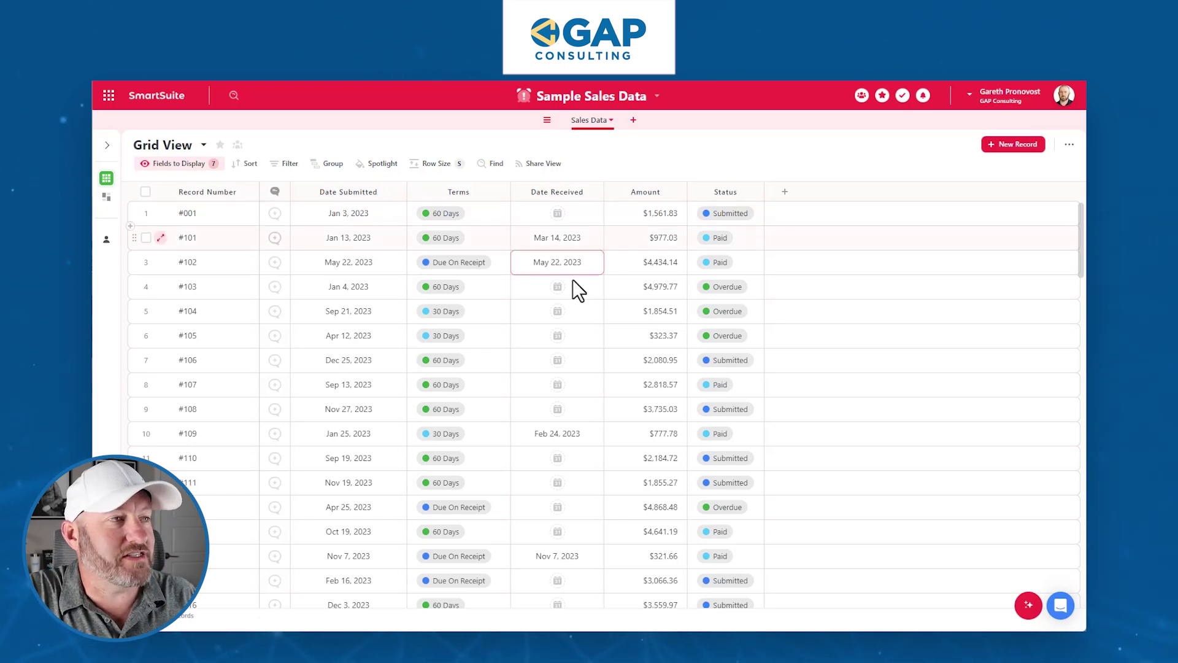
pyautogui.scroll(-15, 404, 378)
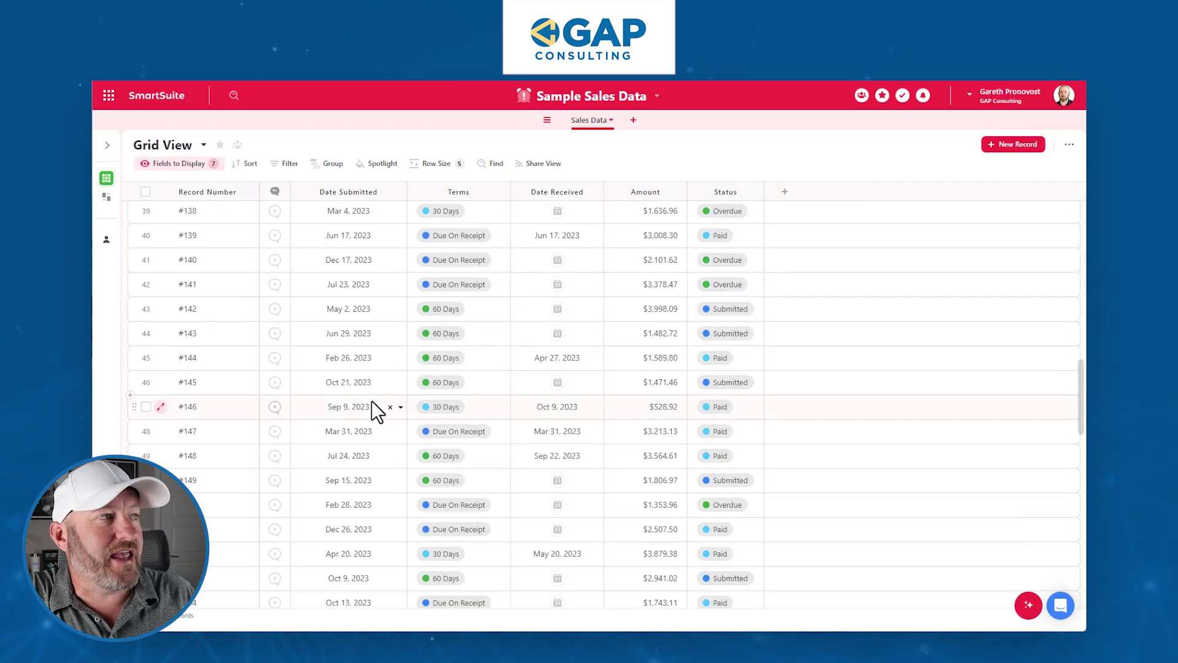
pyautogui.scroll(-8, 367, 405)
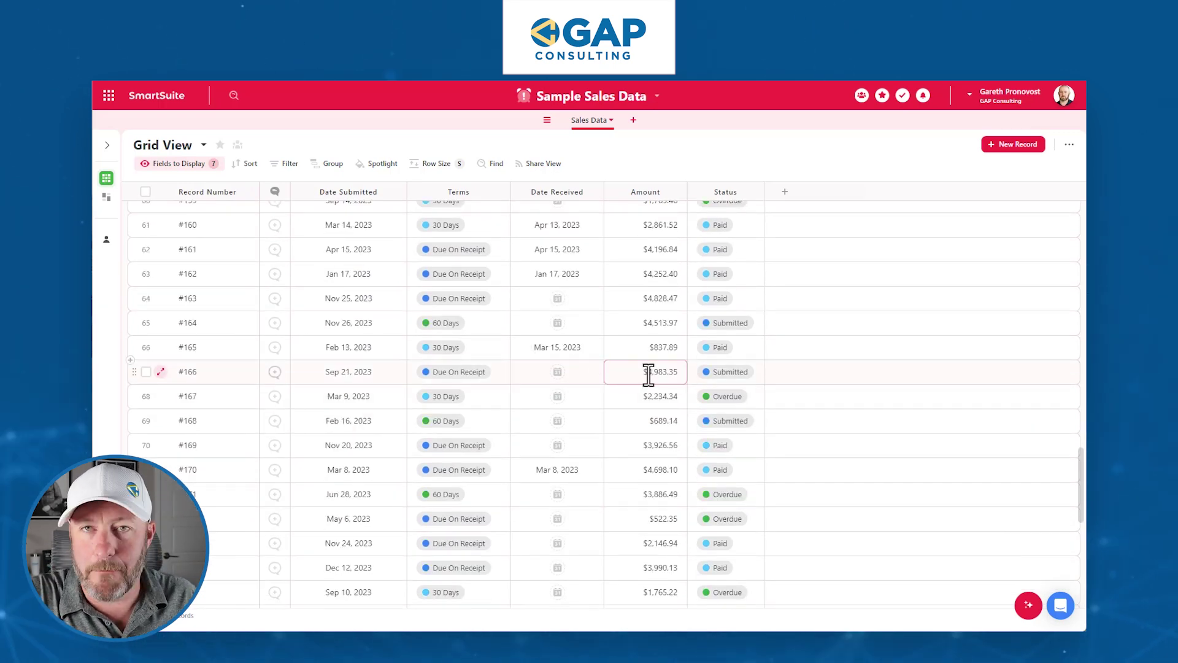
pyautogui.scroll(-1, 705, 424)
pyautogui.scroll(-10, 687, 424)
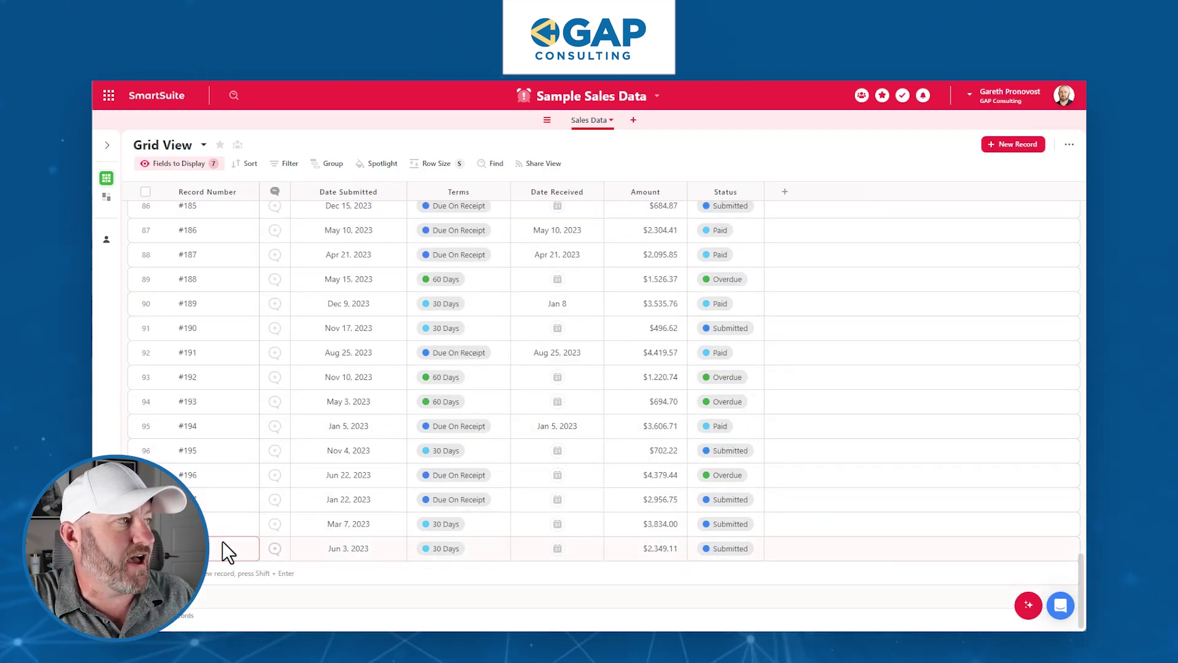
pyautogui.scroll(20, 223, 544)
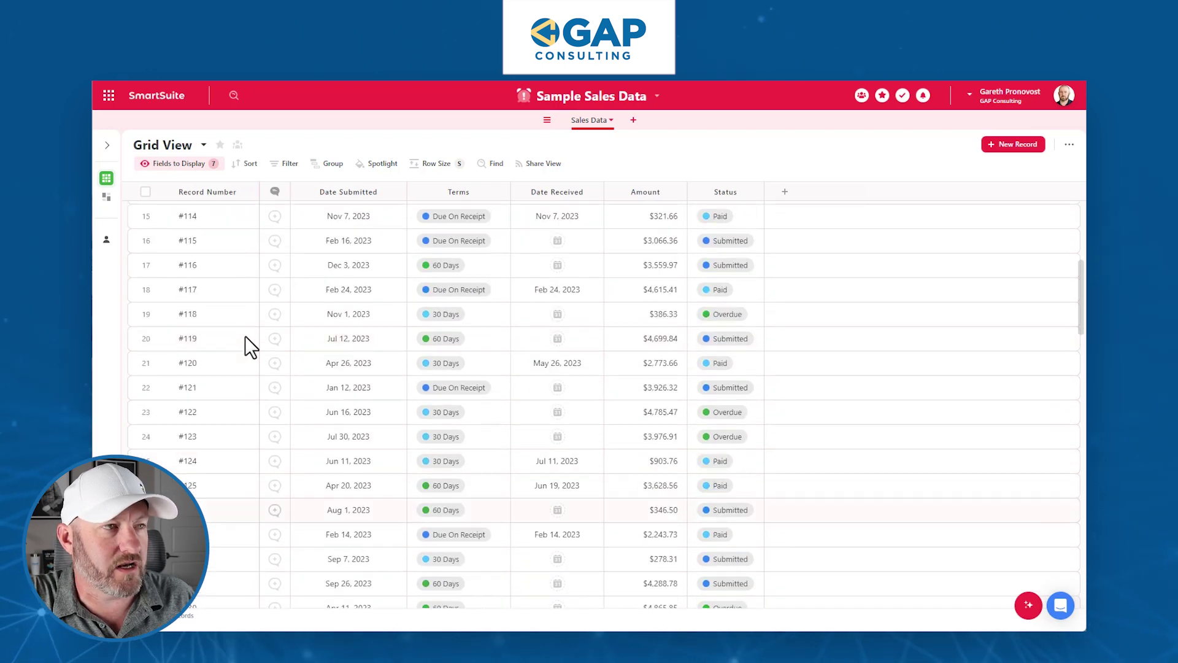
pyautogui.scroll(6, 245, 336)
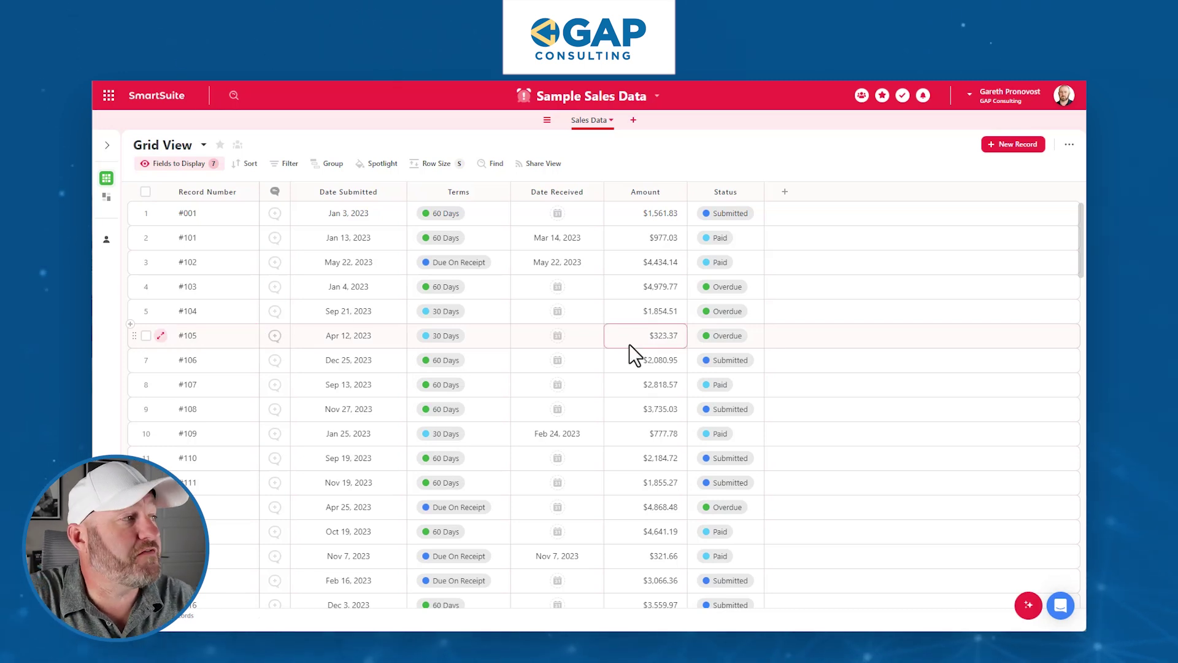
pyautogui.moveTo(107, 209)
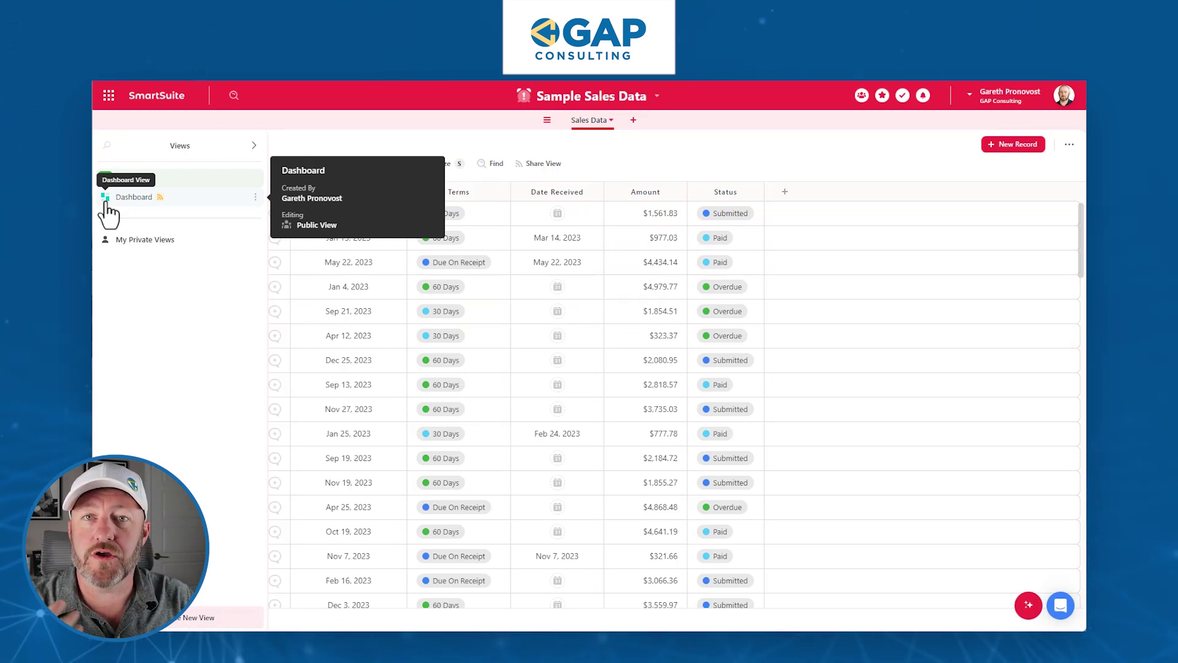
# - Browse the Explore View Types catalogue down to Dashboard, then close it
pyautogui.click(189, 619)
pyautogui.click(189, 621)
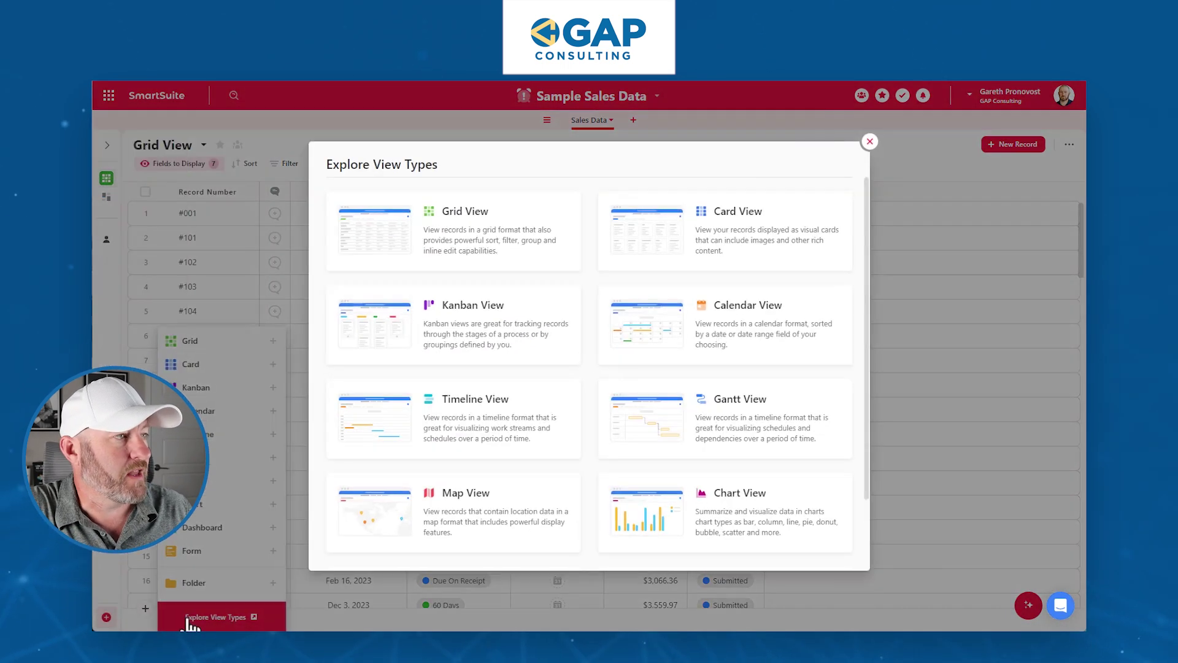
pyautogui.scroll(-2, 491, 405)
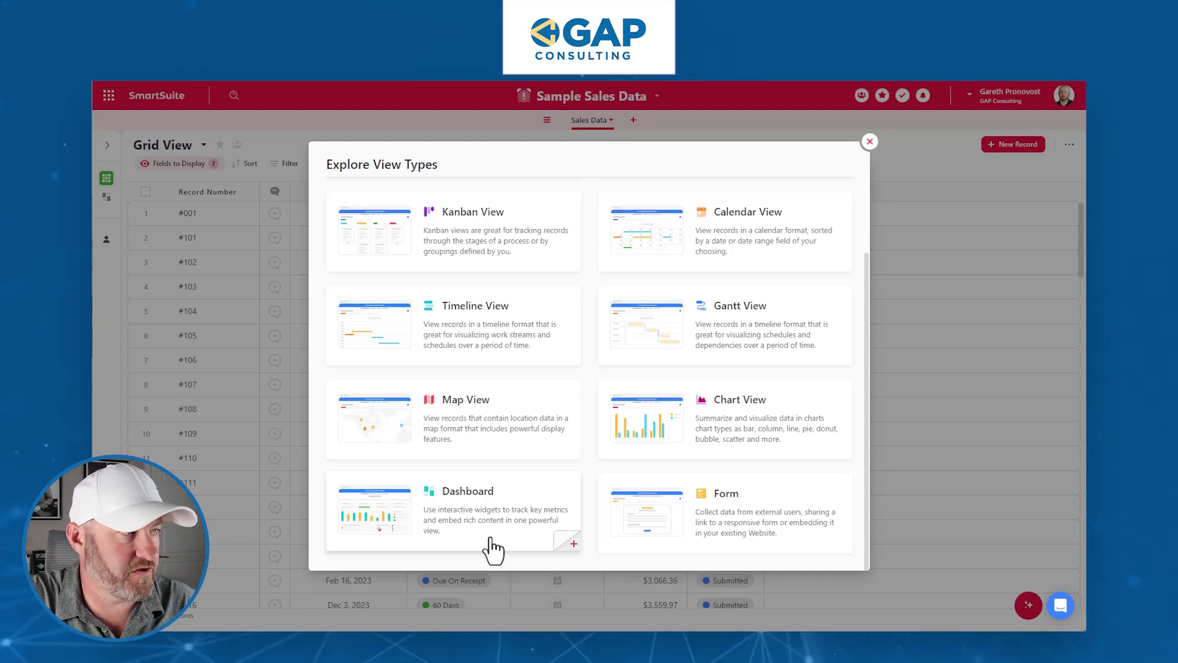
pyautogui.click(869, 142)
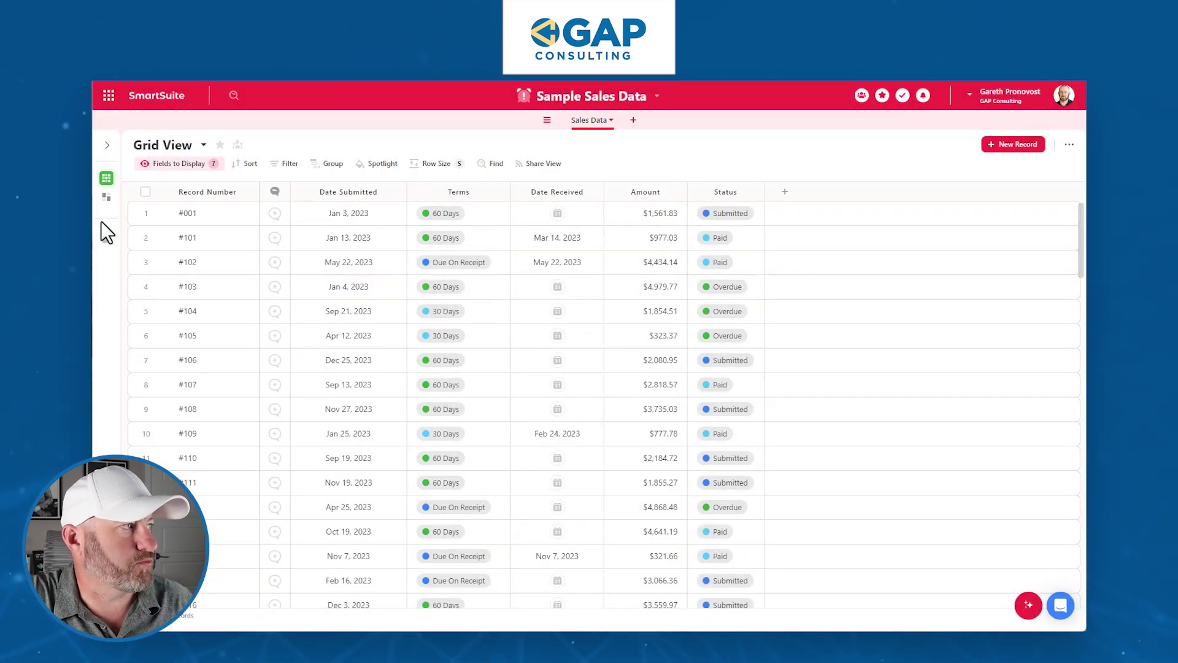
# - Open the Dashboard view and scroll through its pivot table, Sales Collected gauge, Invoices by Month chart and grid
pyautogui.click(119, 203)
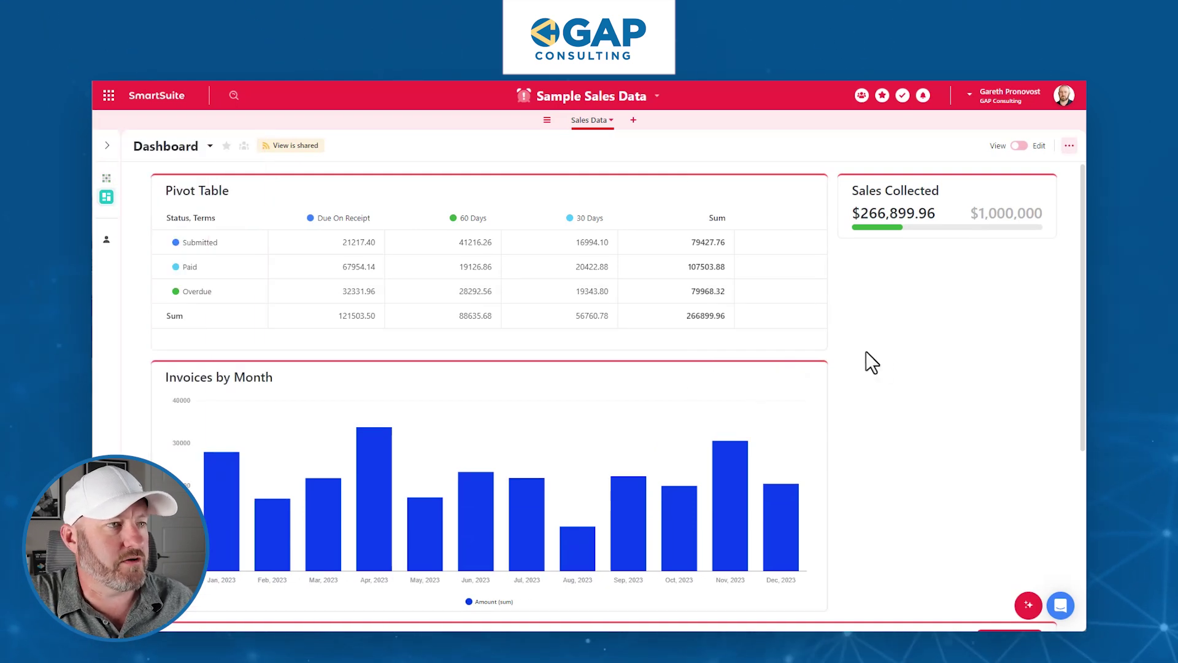
pyautogui.scroll(-5, 831, 416)
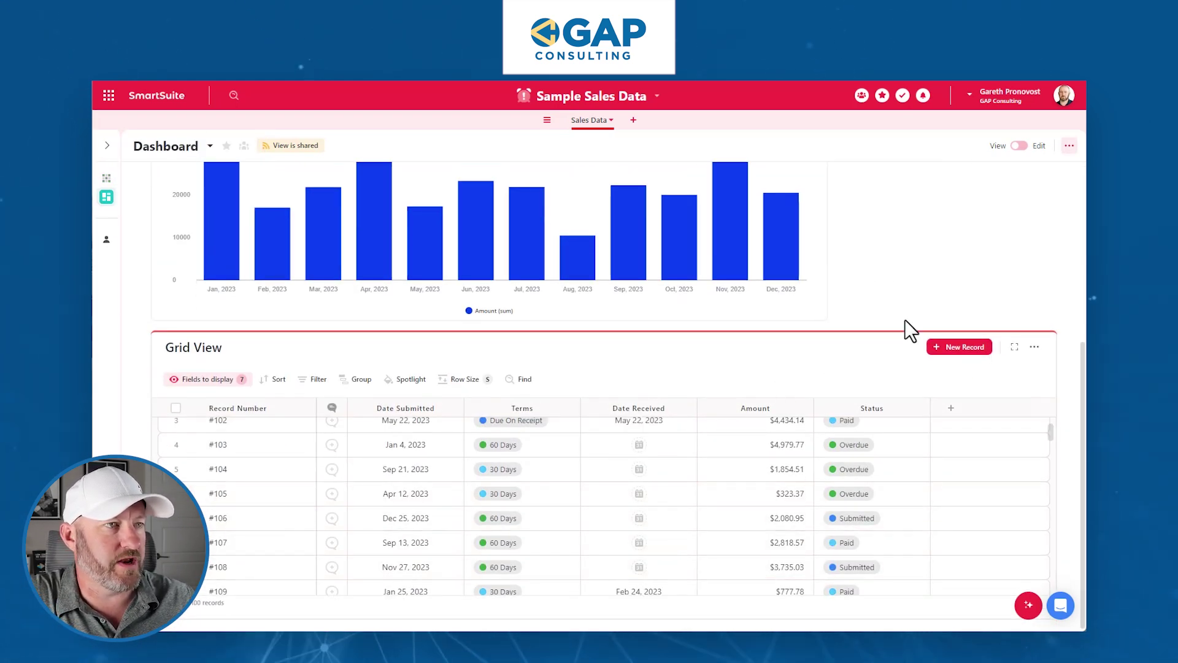
pyautogui.scroll(5, 905, 319)
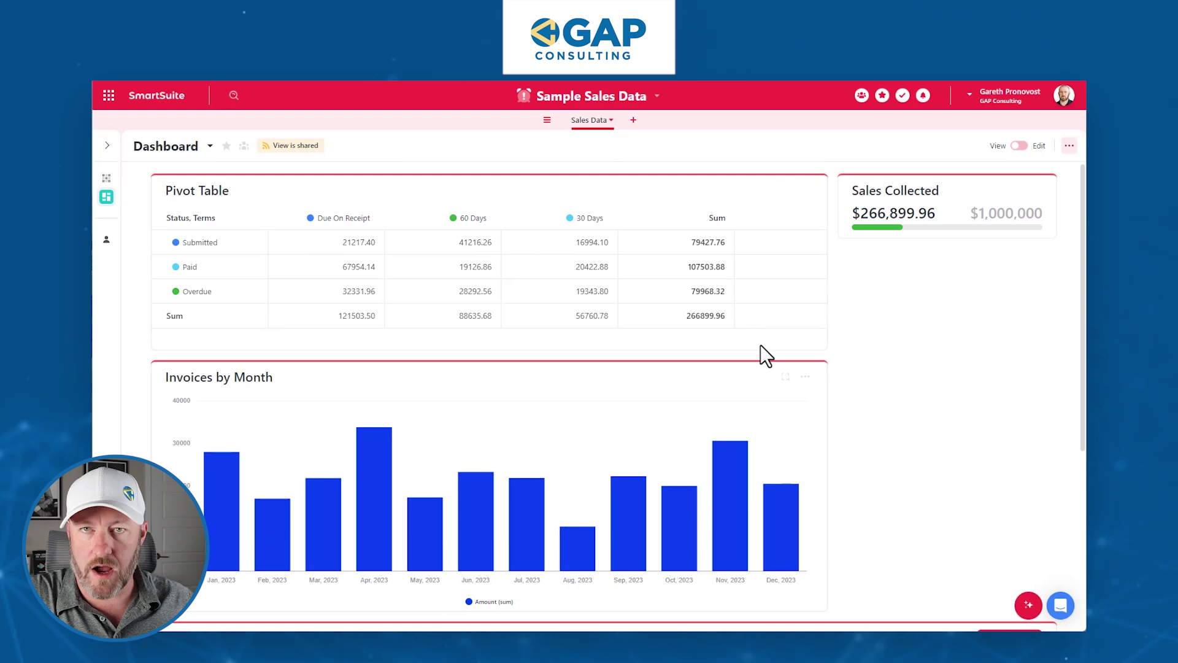
pyautogui.scroll(-5, 982, 399)
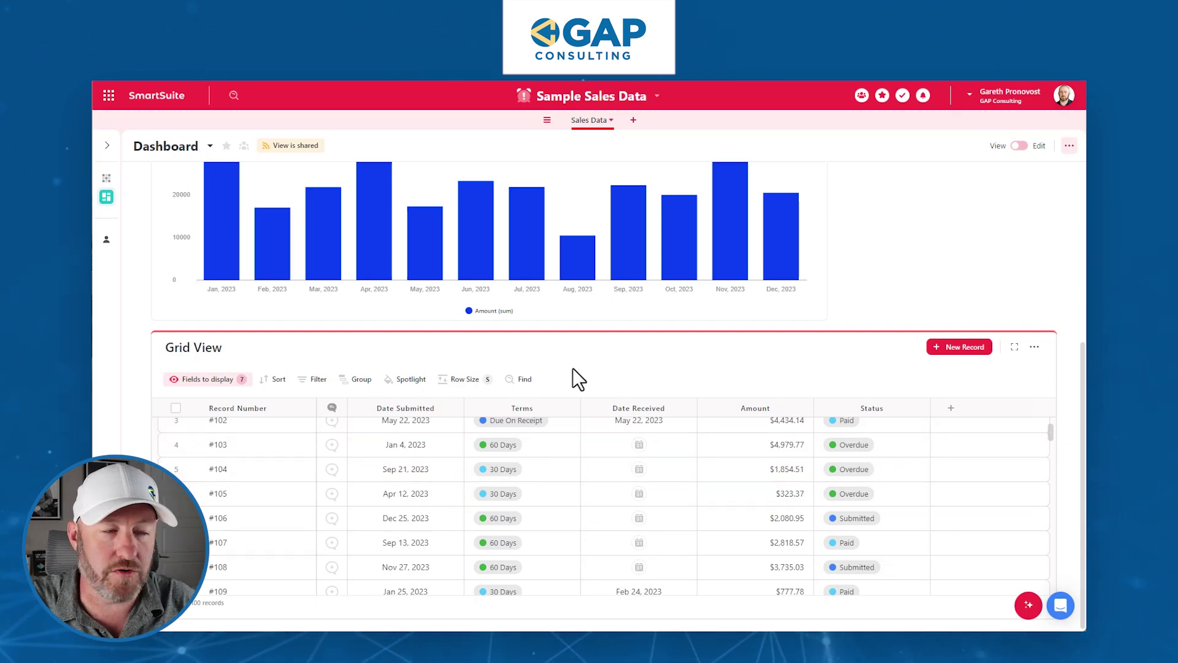
pyautogui.scroll(5, 878, 326)
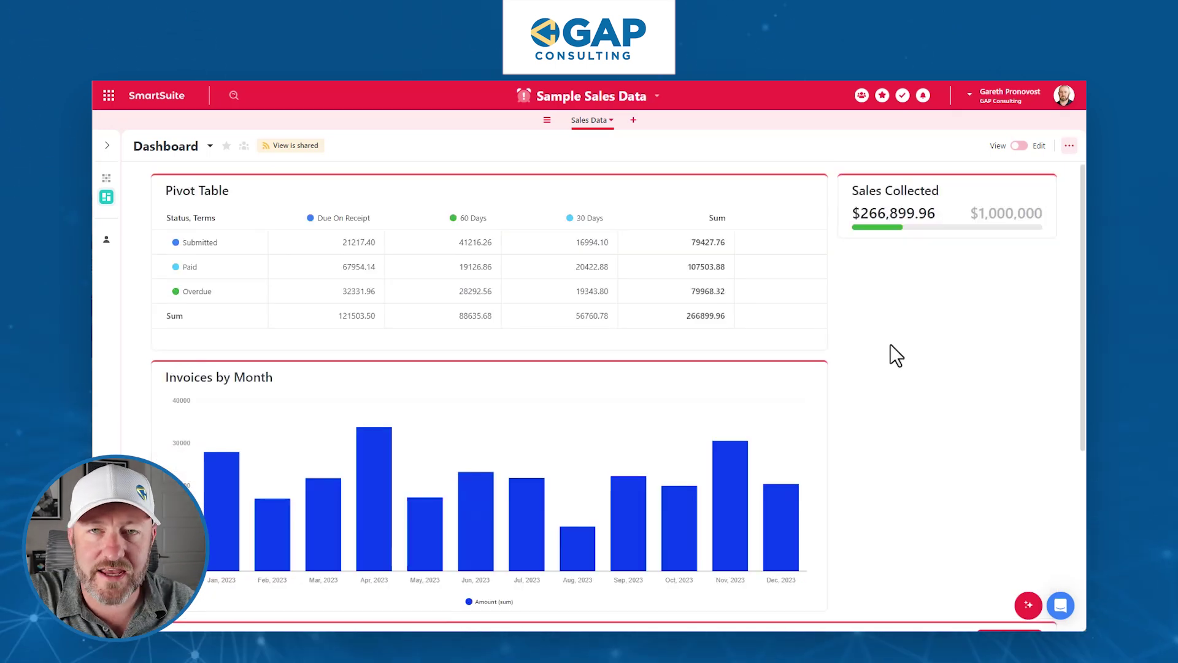
pyautogui.scroll(-5, 886, 369)
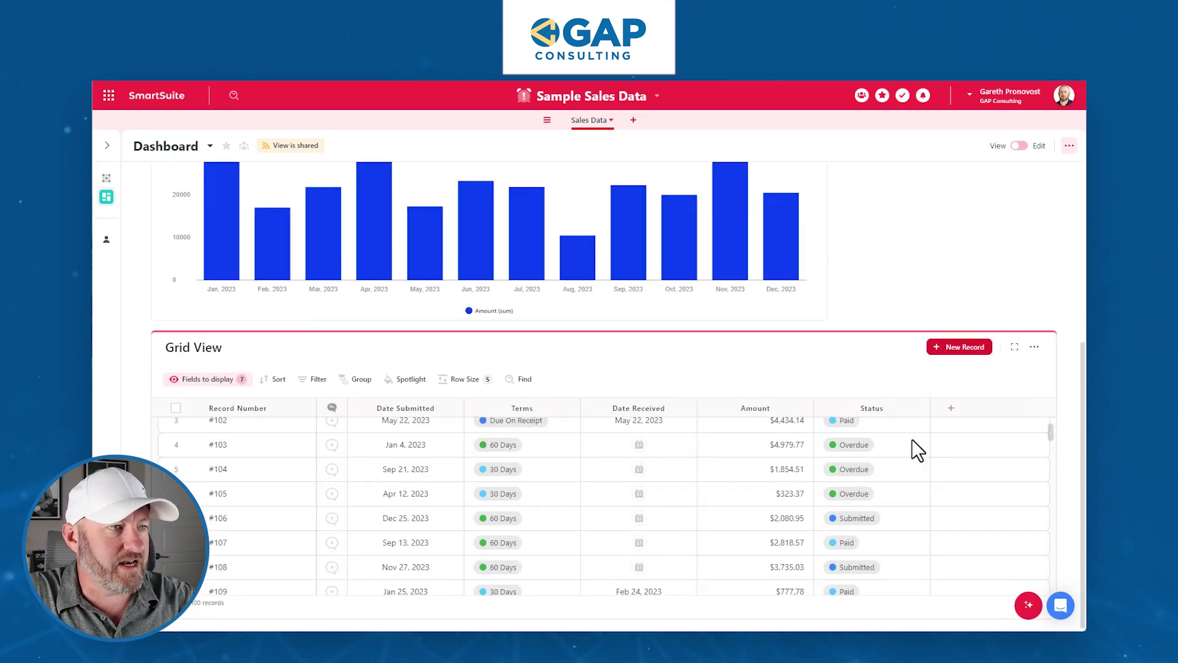
# - Check record #104's Overdue status, then switch the Dashboard into Edit mode
pyautogui.click(867, 469)
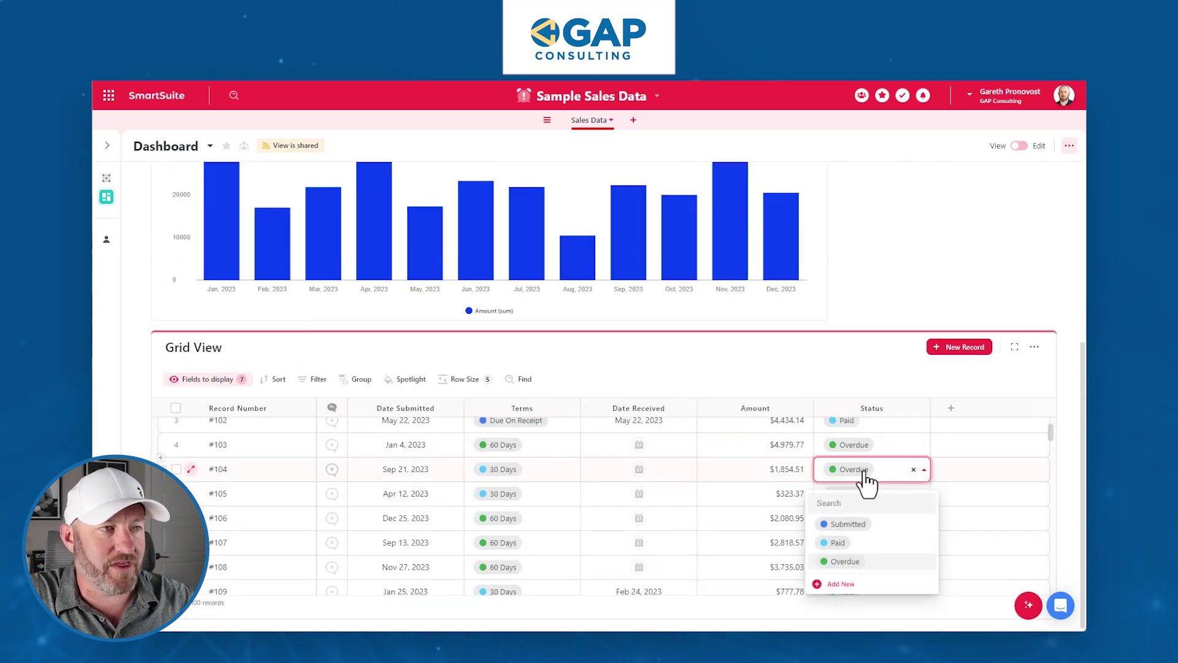
pyautogui.click(879, 393)
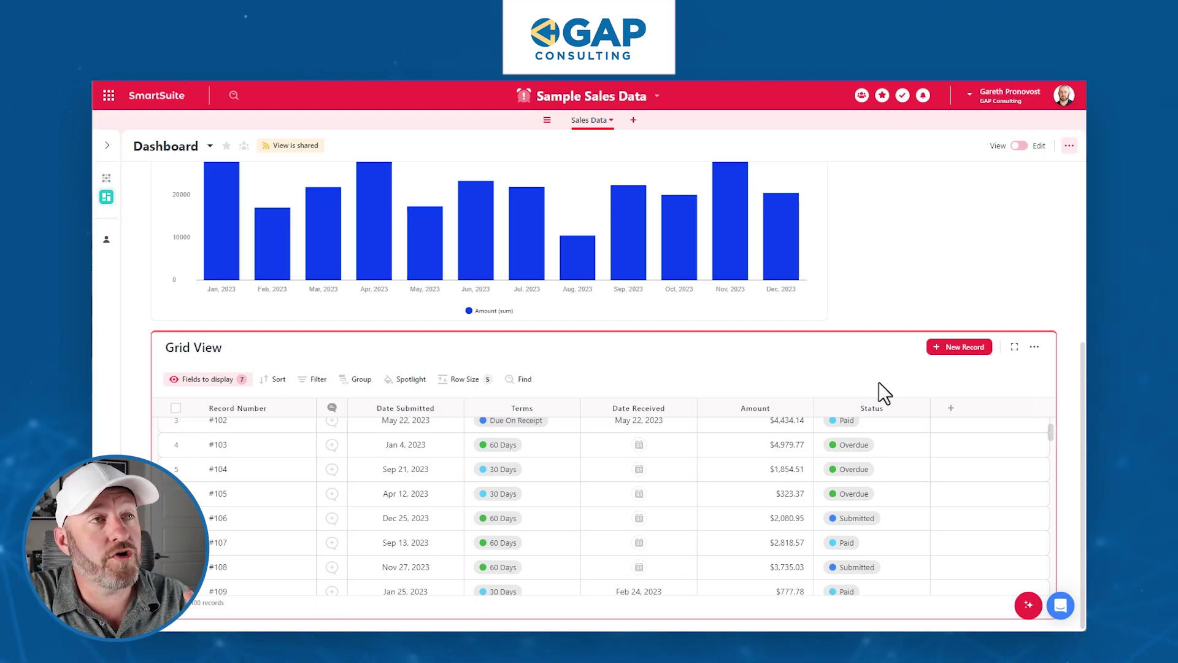
pyautogui.click(1021, 146)
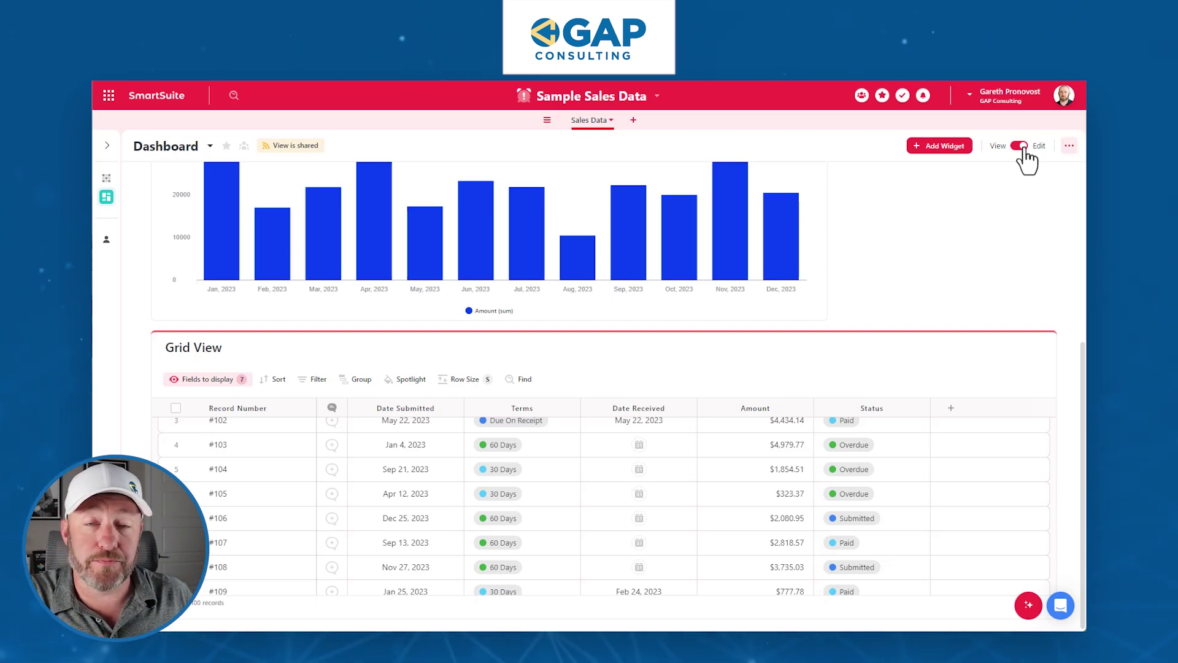
pyautogui.click(1020, 147)
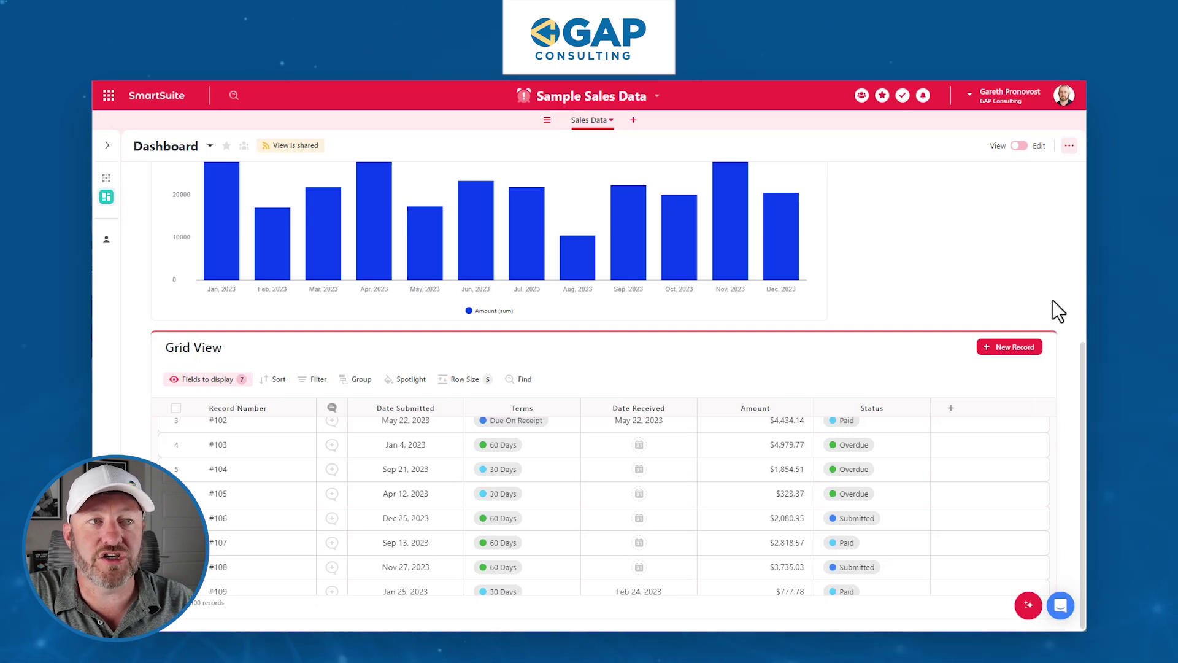
pyautogui.moveTo(1025, 390)
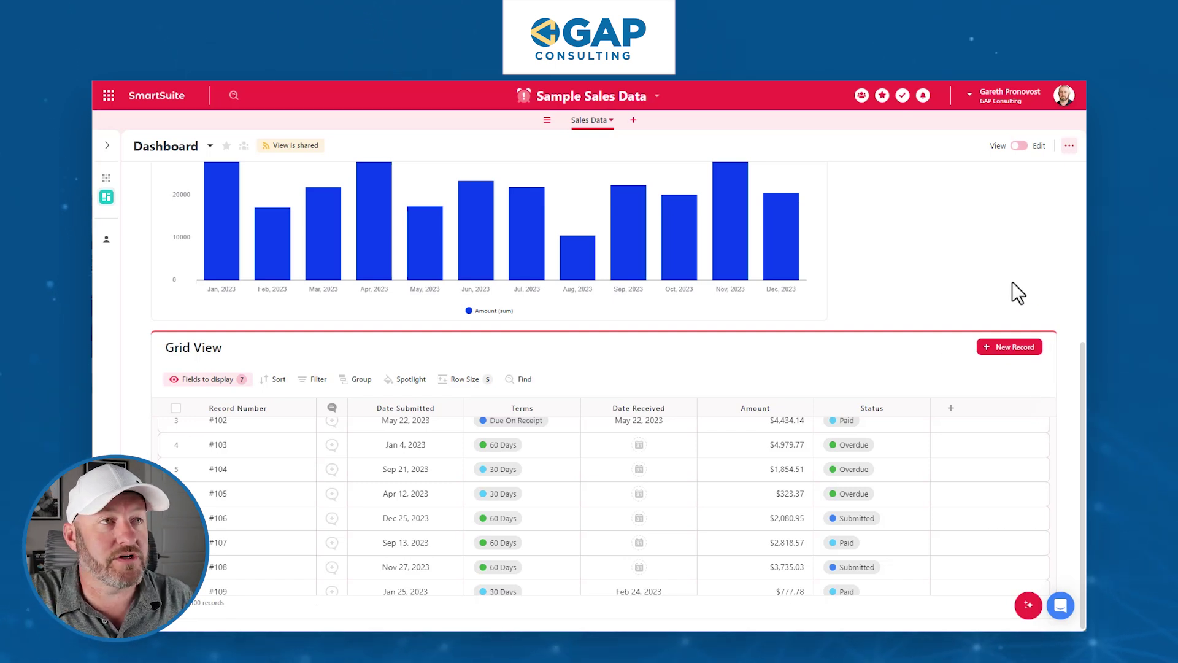
pyautogui.click(1020, 147)
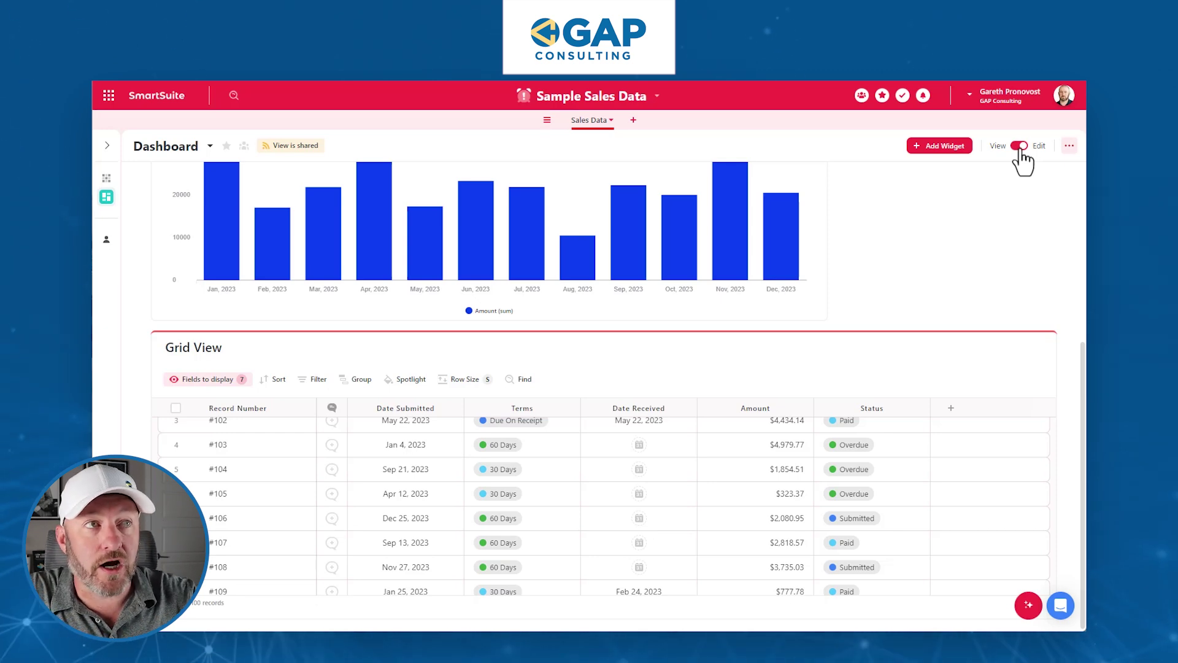
# - Browse and close the Widget Library, then scroll back up to the Pivot Table and Sales Collected widgets
pyautogui.click(955, 150)
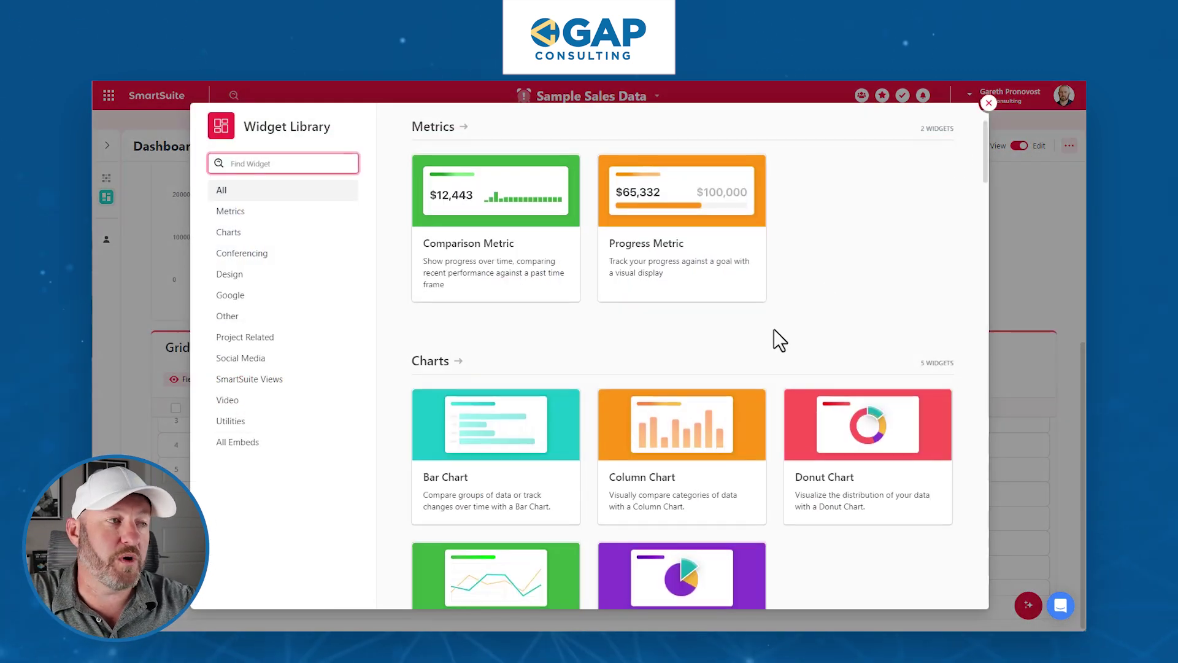
pyautogui.scroll(-8, 779, 369)
pyautogui.scroll(-2, 776, 411)
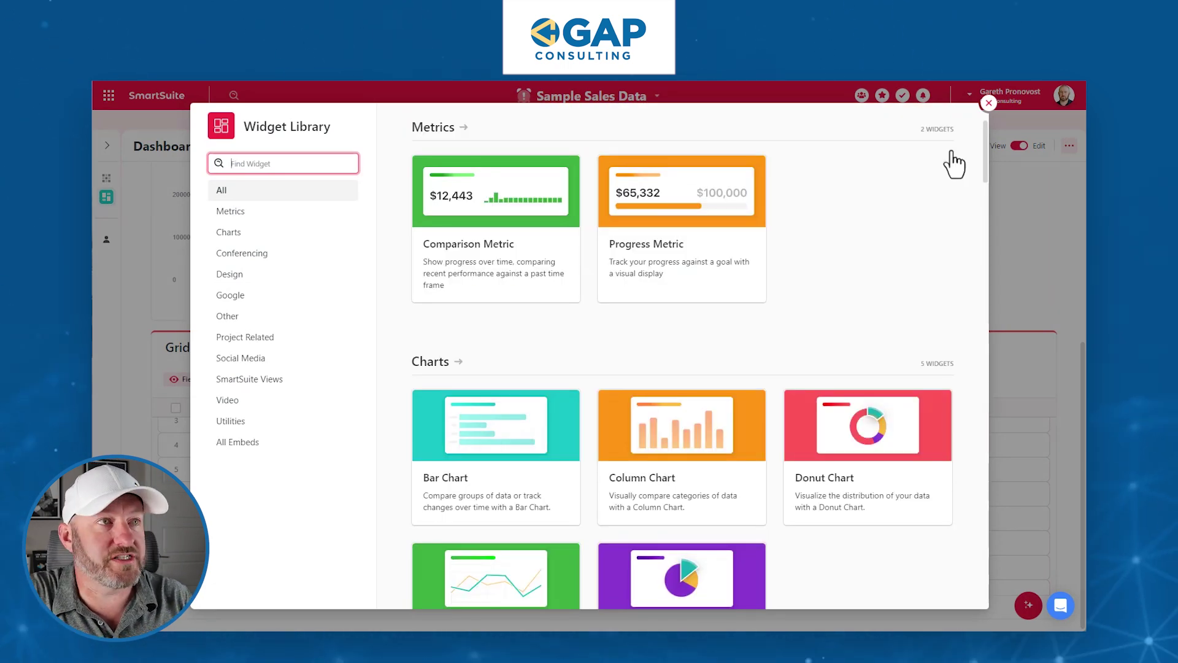
pyautogui.click(989, 102)
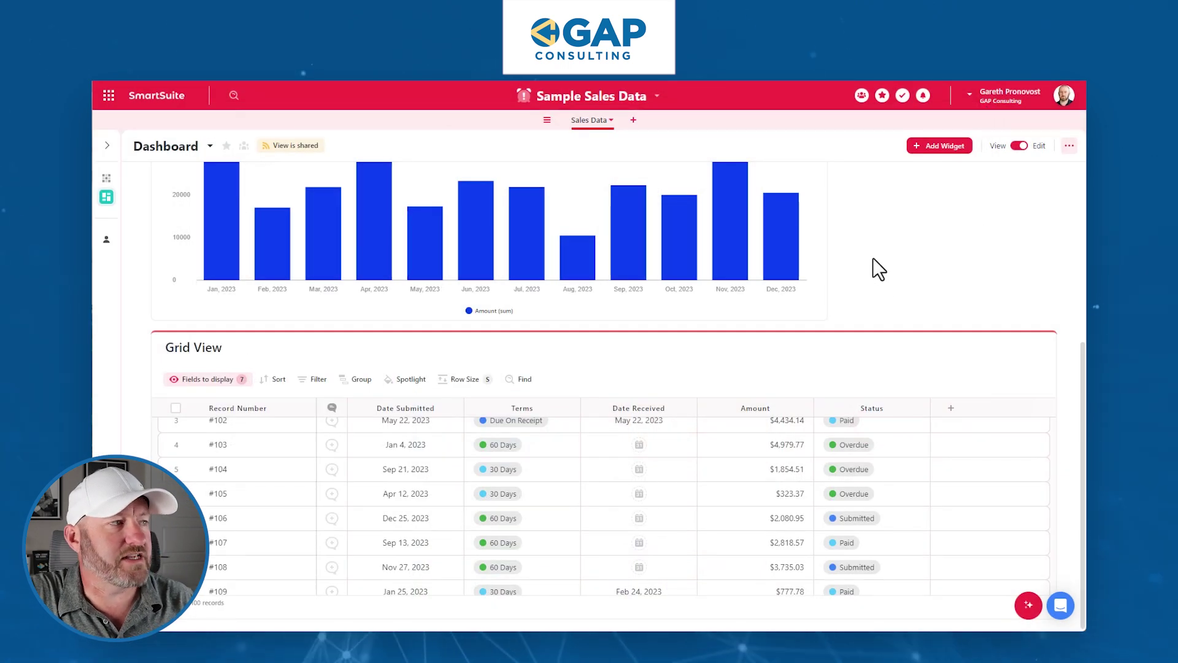
pyautogui.scroll(5, 881, 272)
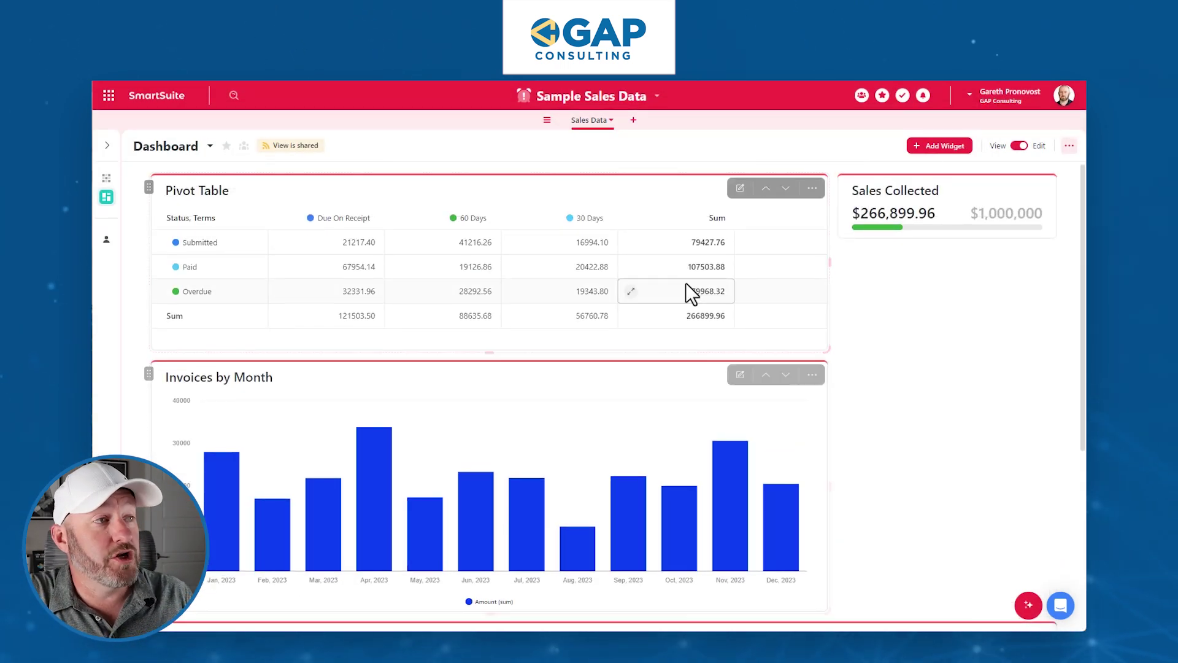
pyautogui.click(632, 268)
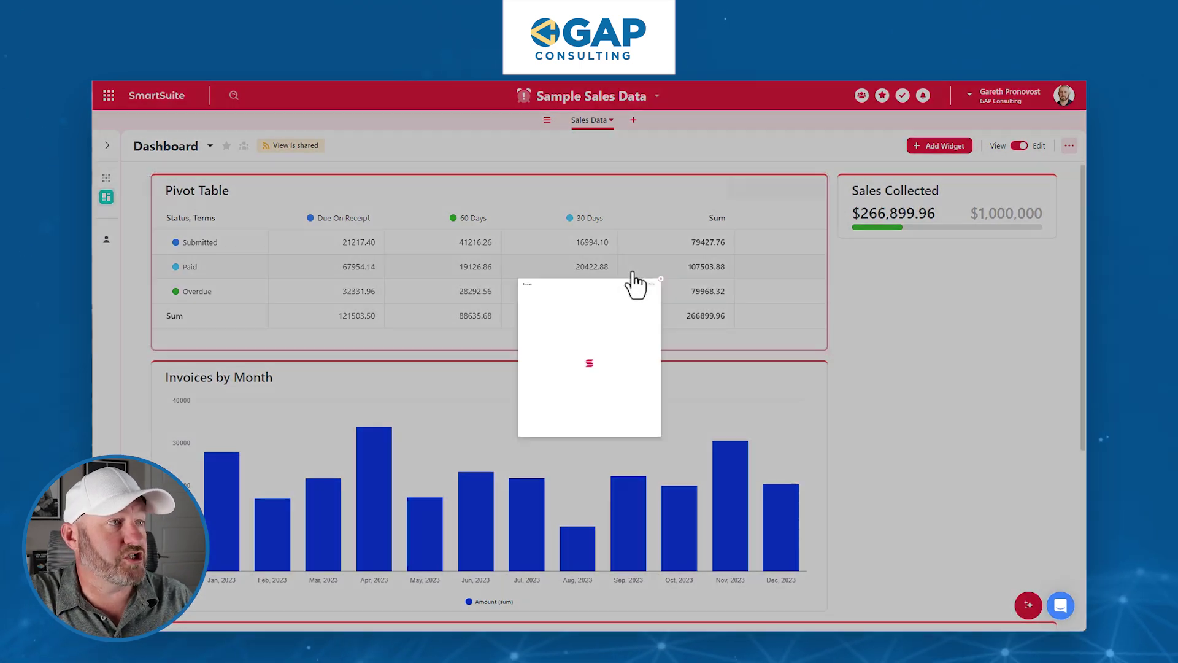
pyautogui.scroll(-10, 599, 368)
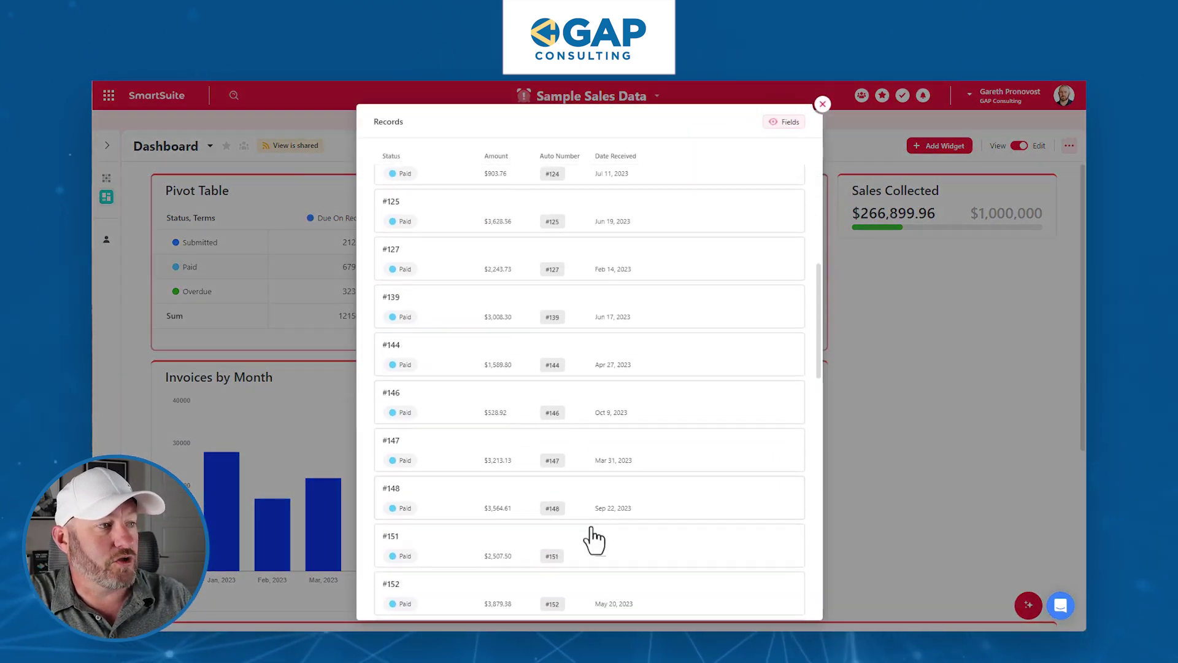
pyautogui.scroll(10, 794, 202)
pyautogui.click(822, 104)
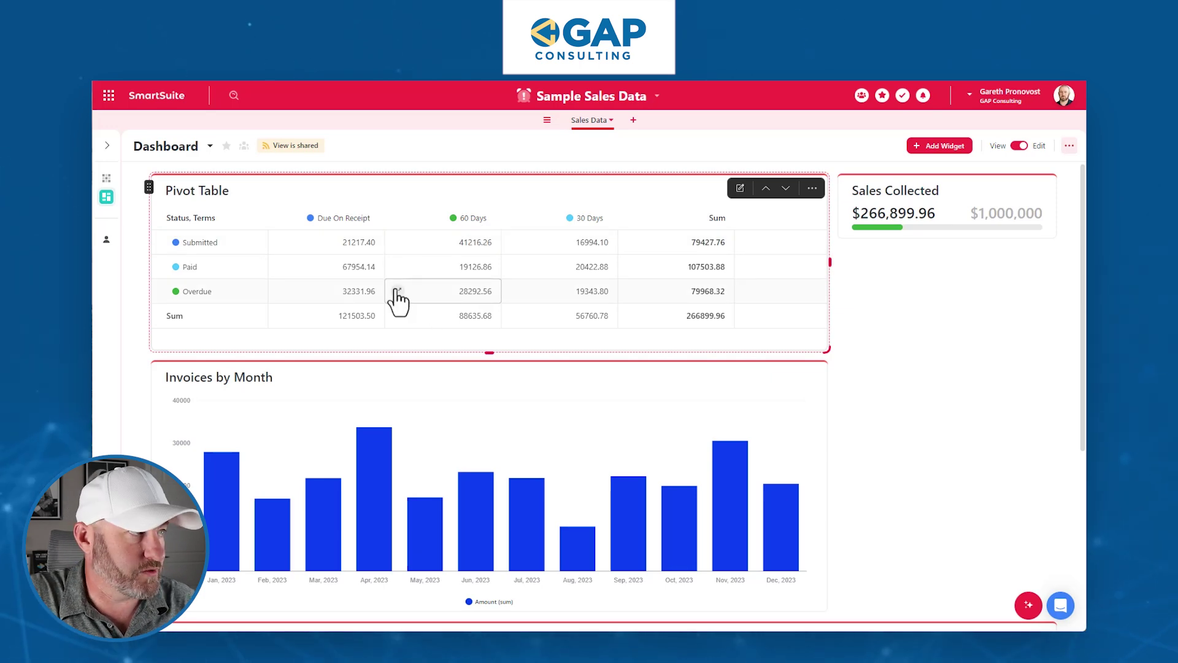
pyautogui.click(397, 293)
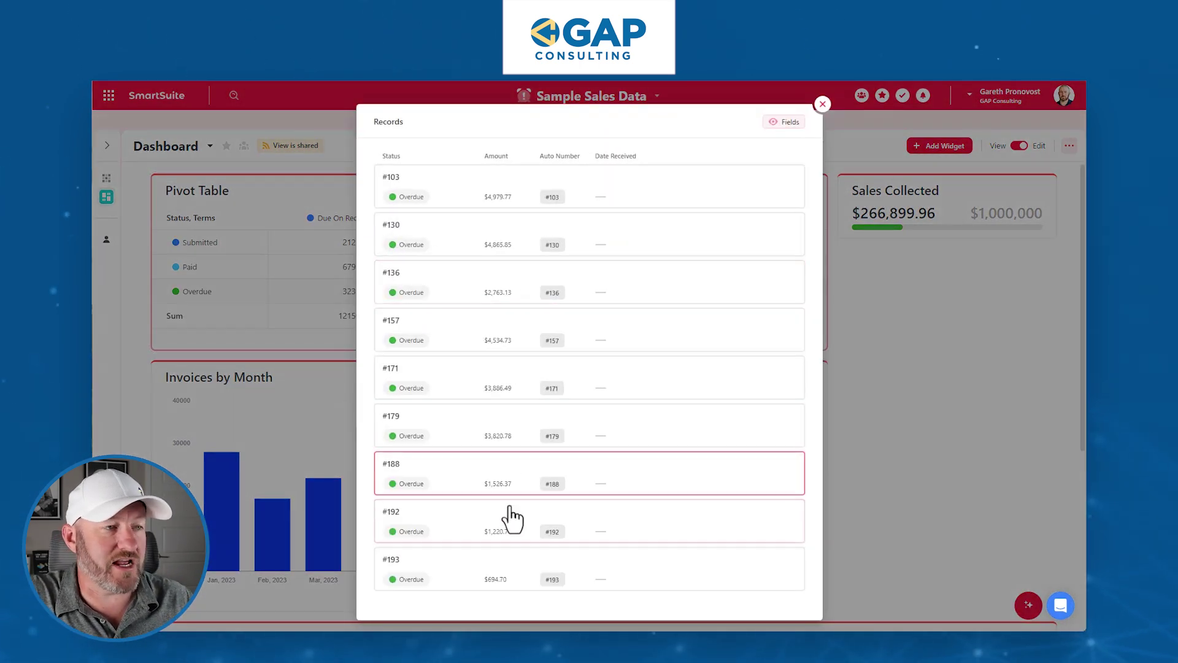
pyautogui.click(823, 106)
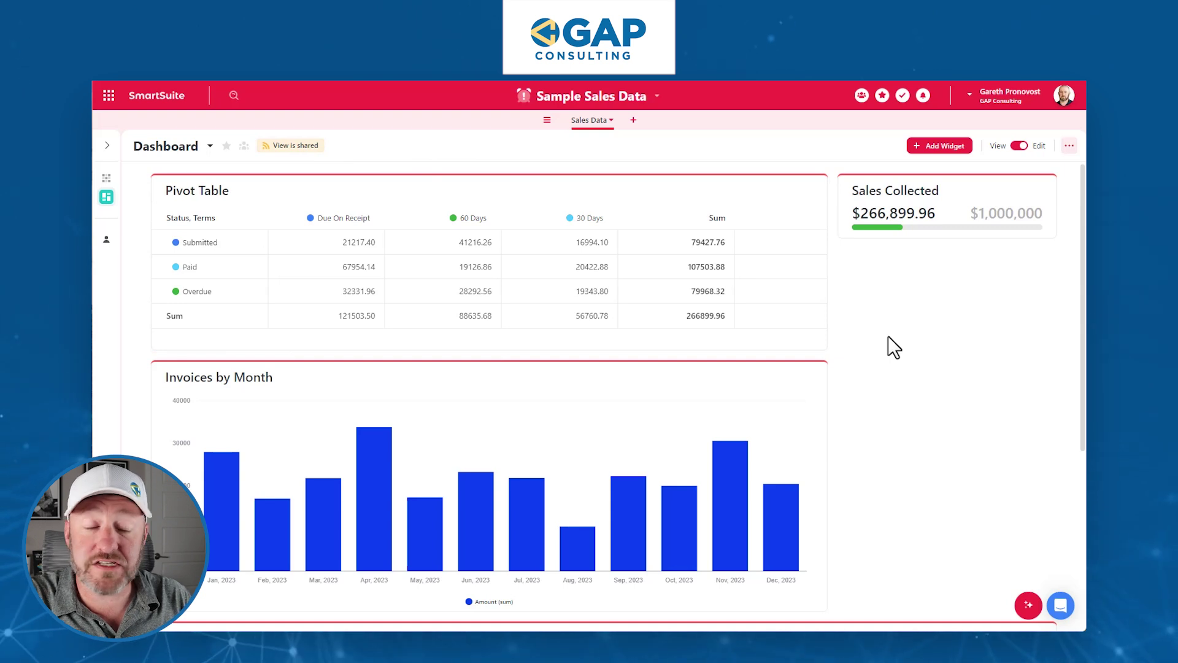
pyautogui.click(294, 147)
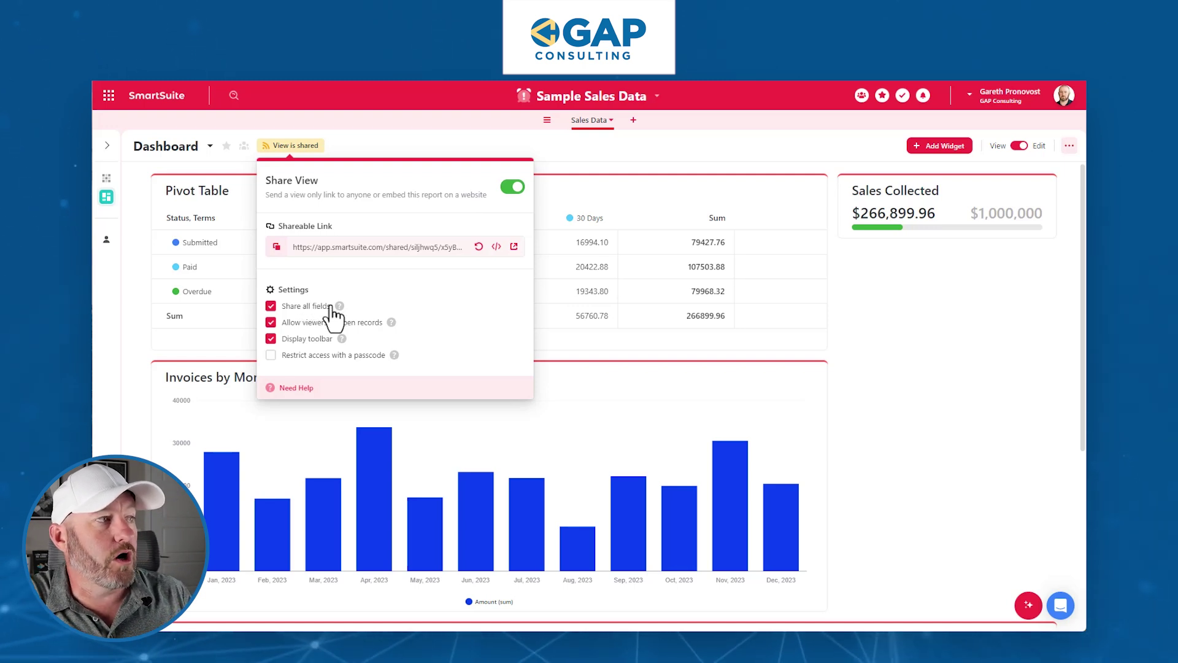
pyautogui.moveTo(339, 308)
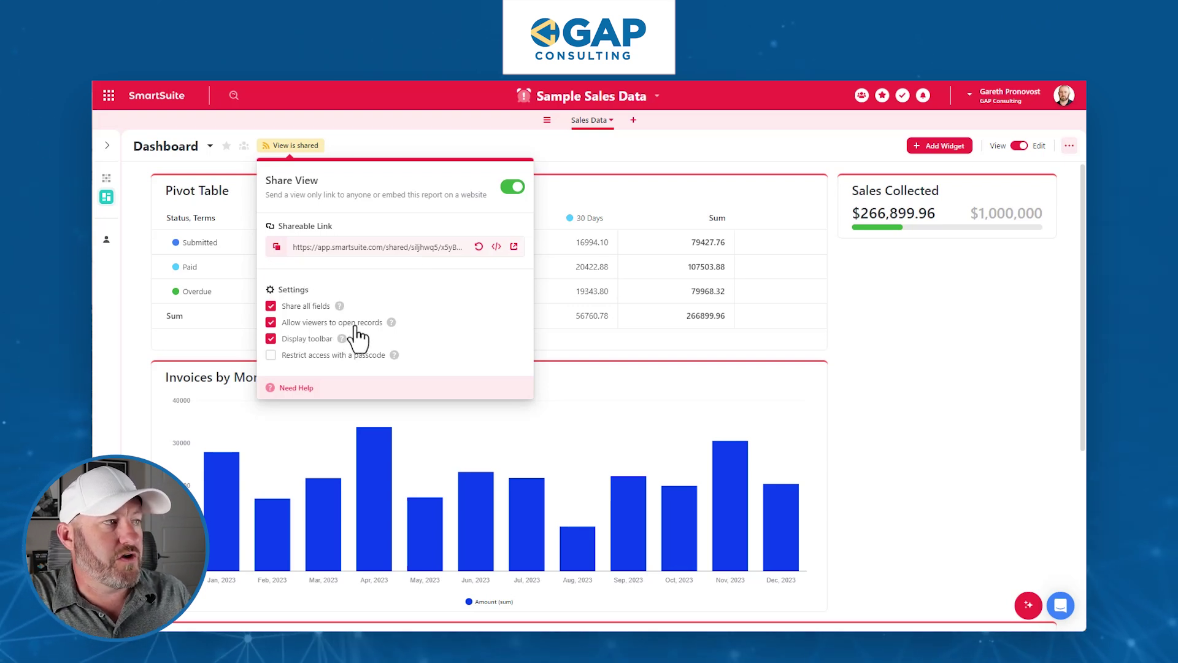
pyautogui.moveTo(391, 324)
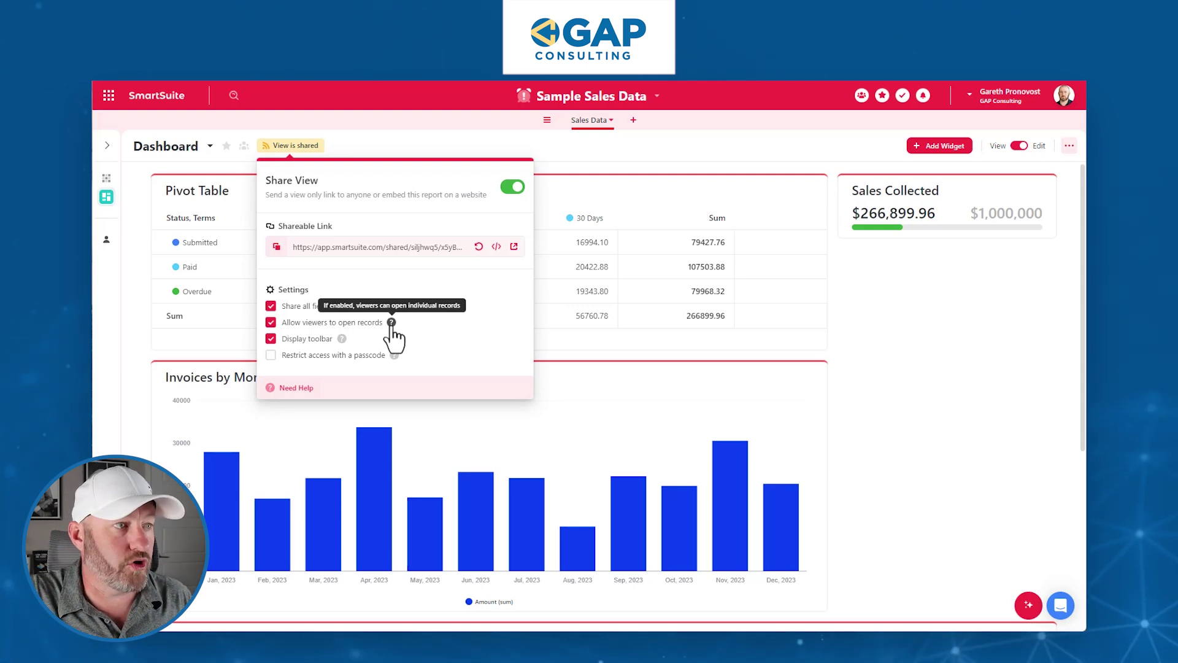
pyautogui.click(890, 484)
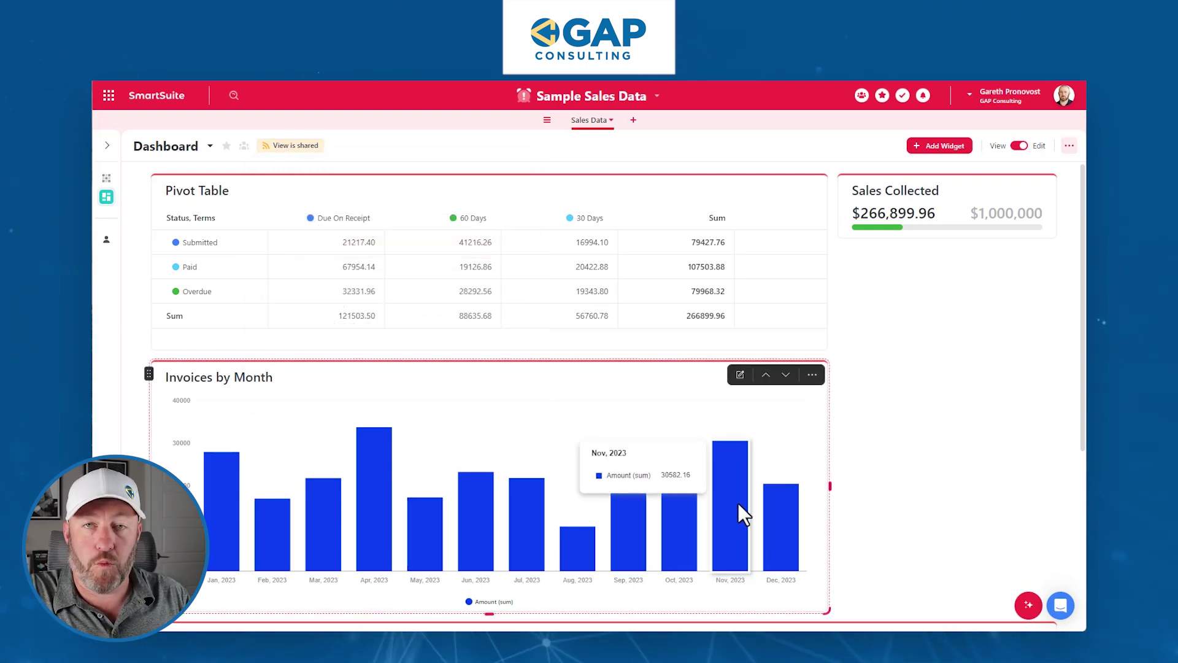
# - Drill into the Nov 2023 invoices and inspect record #118 ($386.33, Overdue) before closing it
pyautogui.click(735, 503)
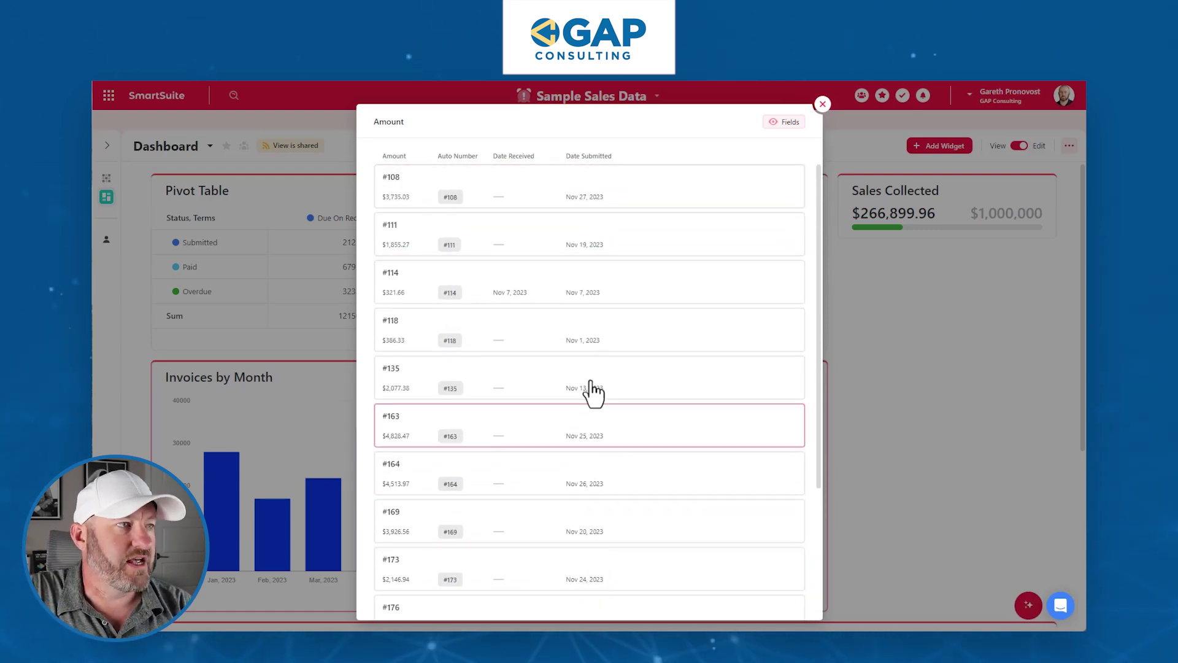
pyautogui.click(588, 345)
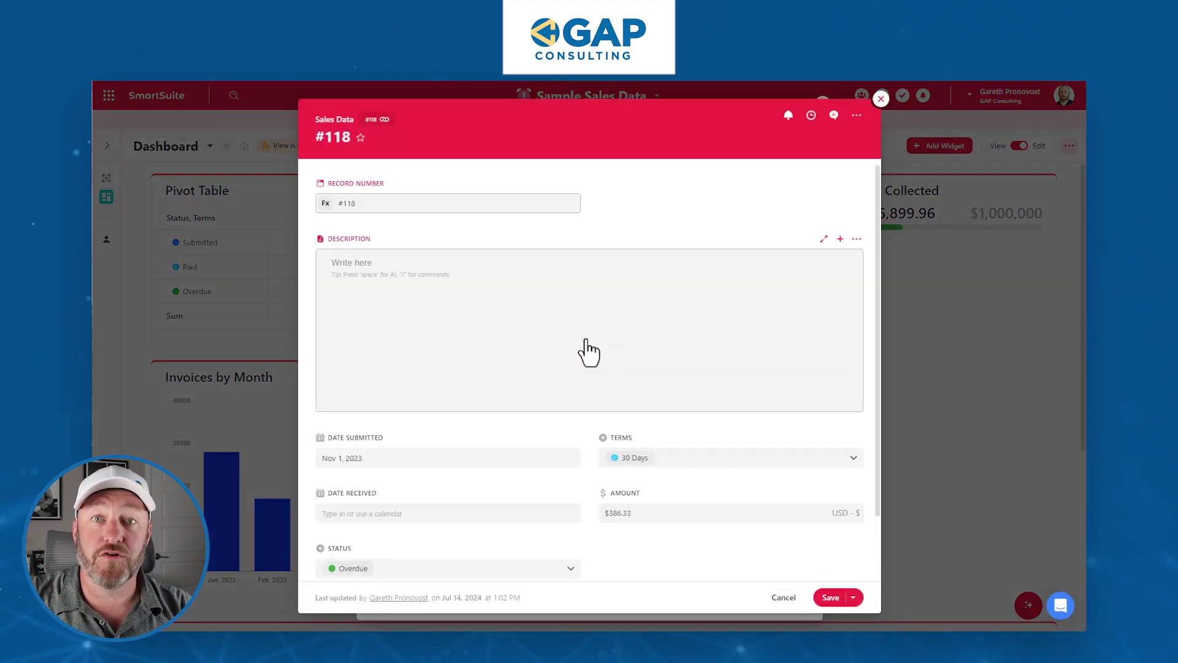
pyautogui.scroll(-3, 600, 453)
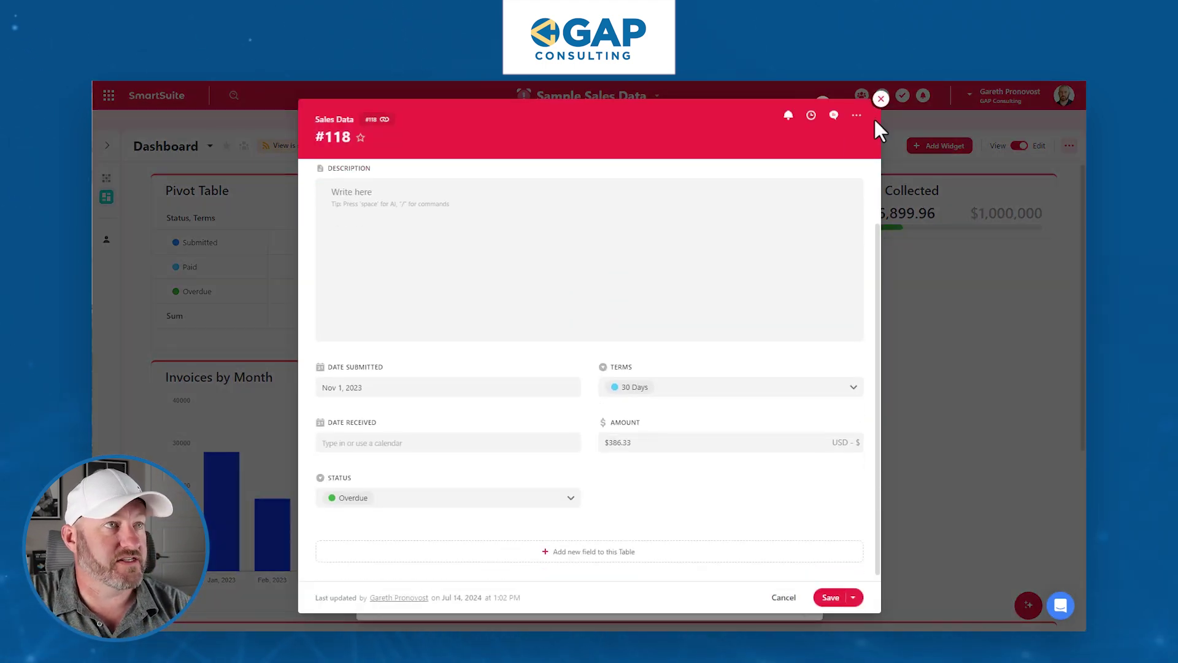
pyautogui.click(881, 100)
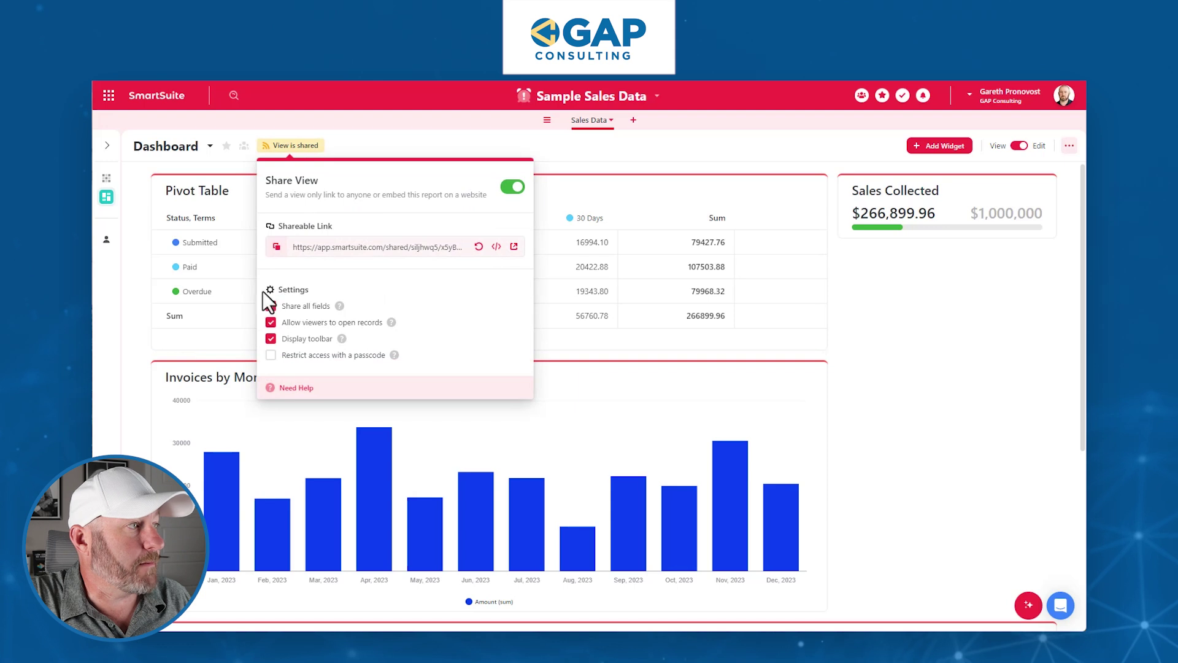
# - Reopen the Dashboard's share settings and copy its public shareable link
pyautogui.moveTo(341, 343)
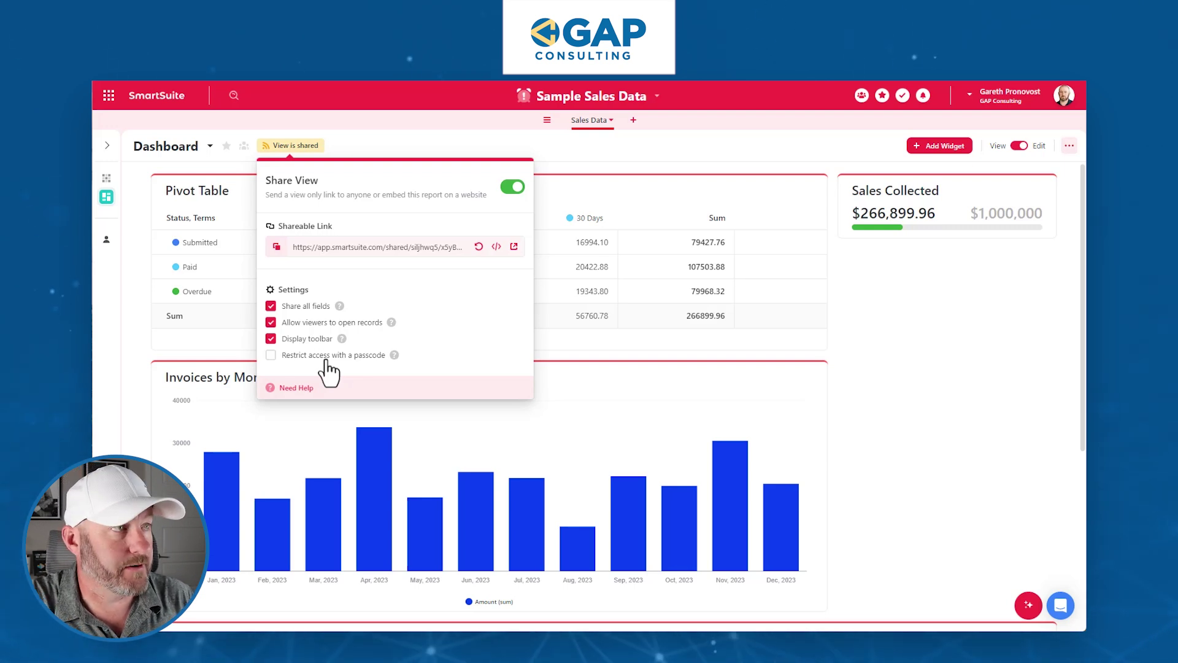
pyautogui.click(927, 437)
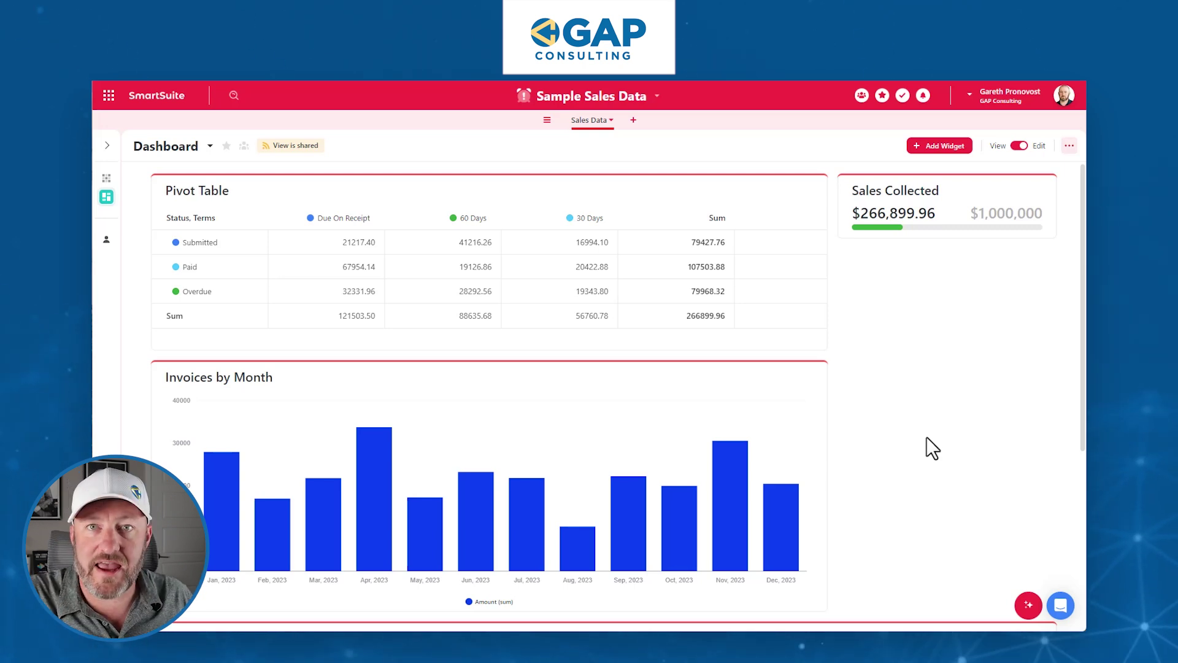
pyautogui.click(292, 150)
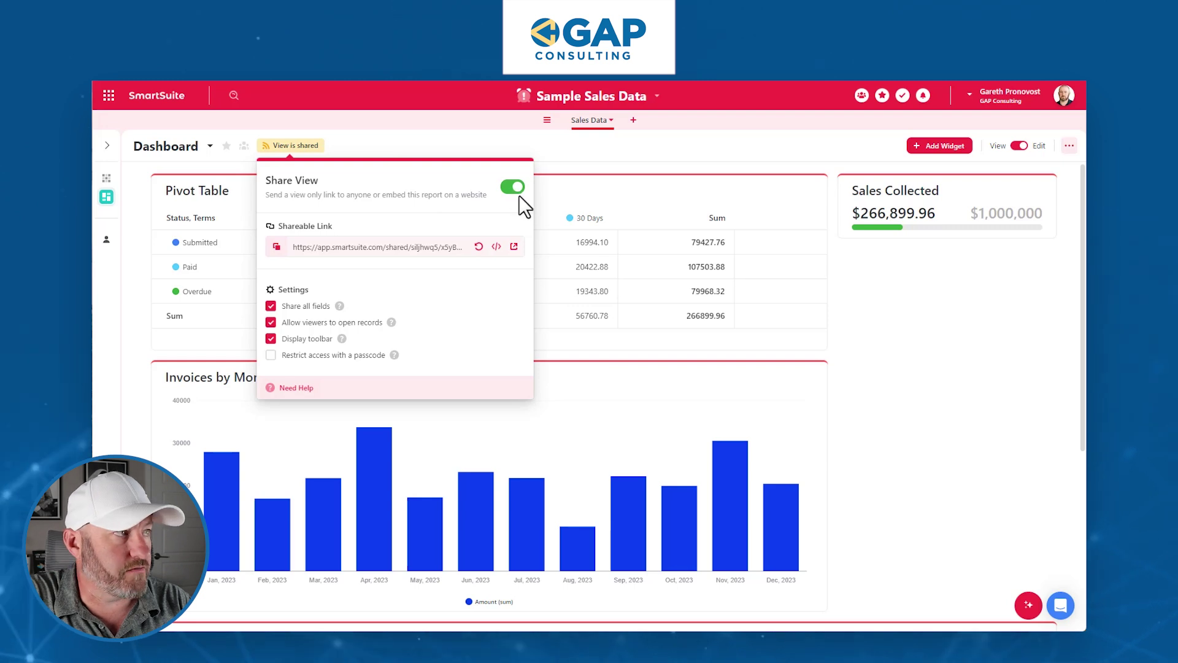
pyautogui.click(277, 247)
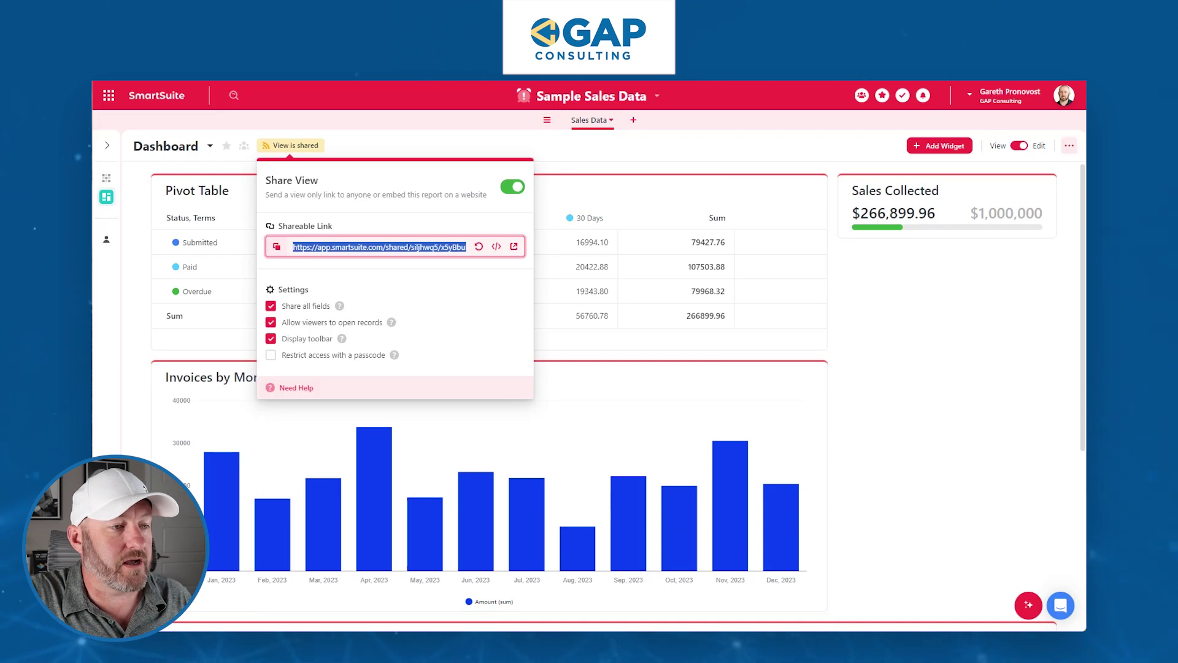
pyautogui.rightClick(864, 641)
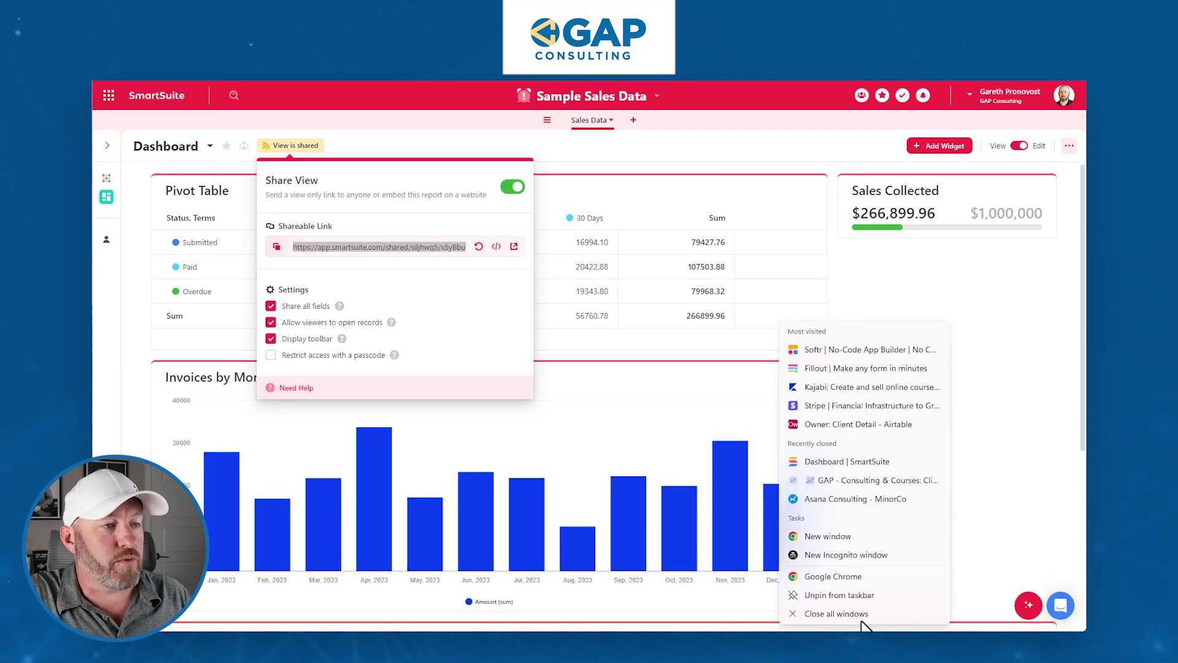
# - Load the copied public Dashboard link in a new Chrome incognito window
pyautogui.click(846, 553)
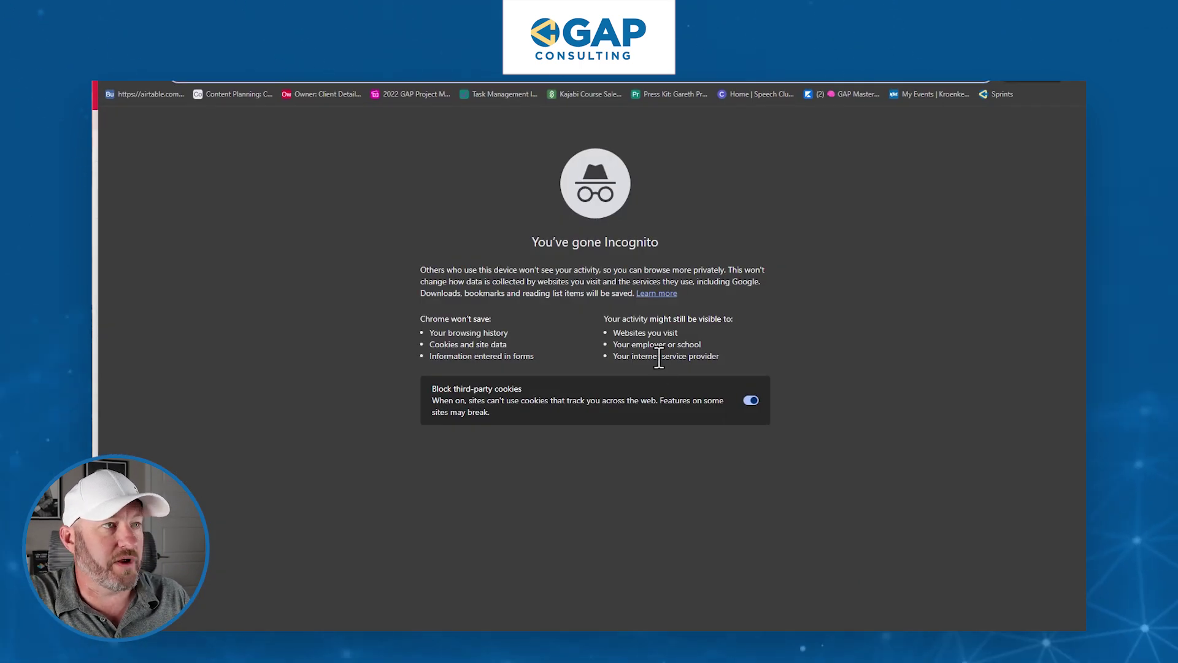
pyautogui.hotkey('ctrl', 'v')
pyautogui.press('Return')
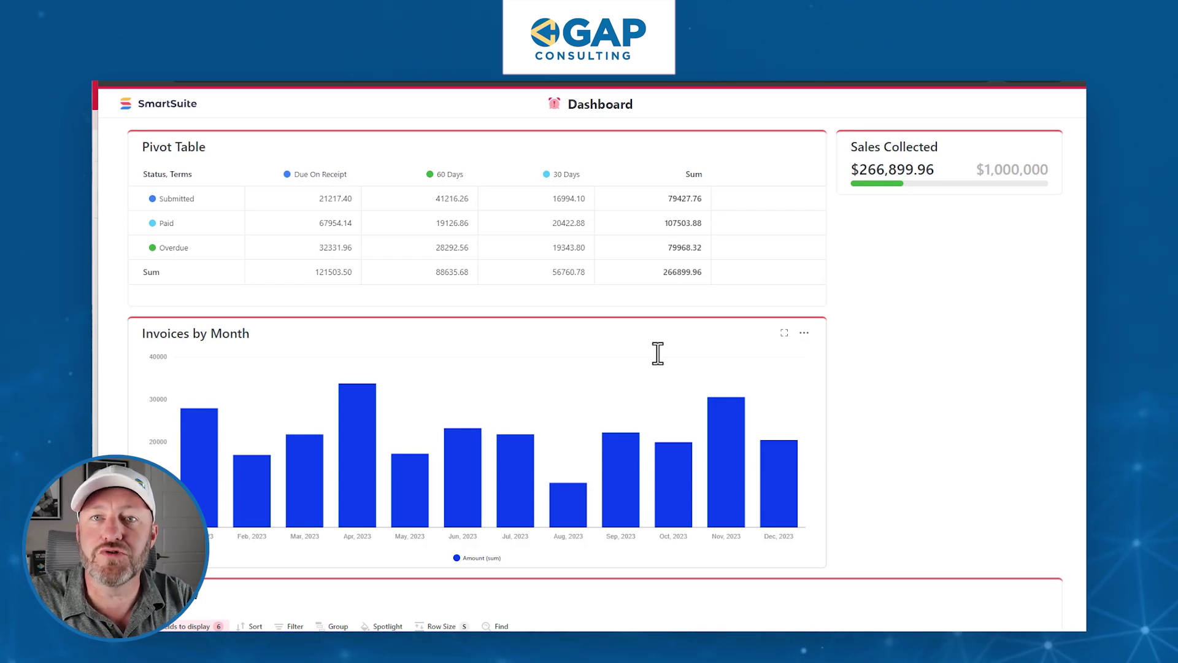
# - Inspect the public dashboard's pivot table, Sales Collected gauge and Invoices by Month chart
pyautogui.click(546, 255)
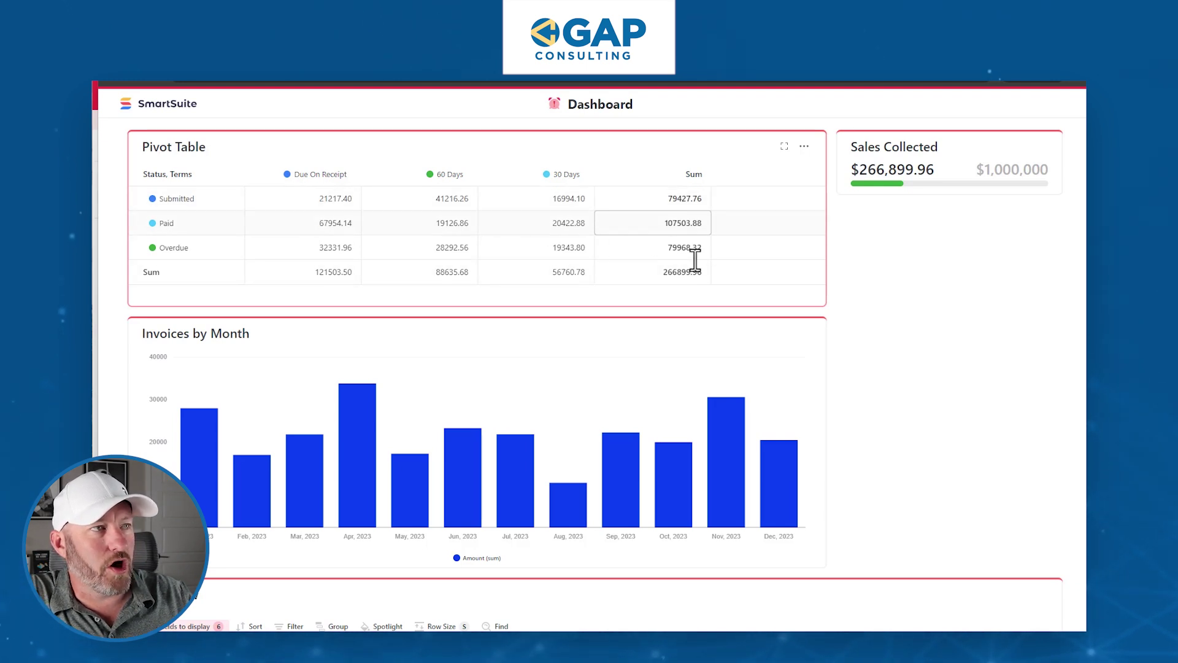
pyautogui.scroll(-3, 804, 399)
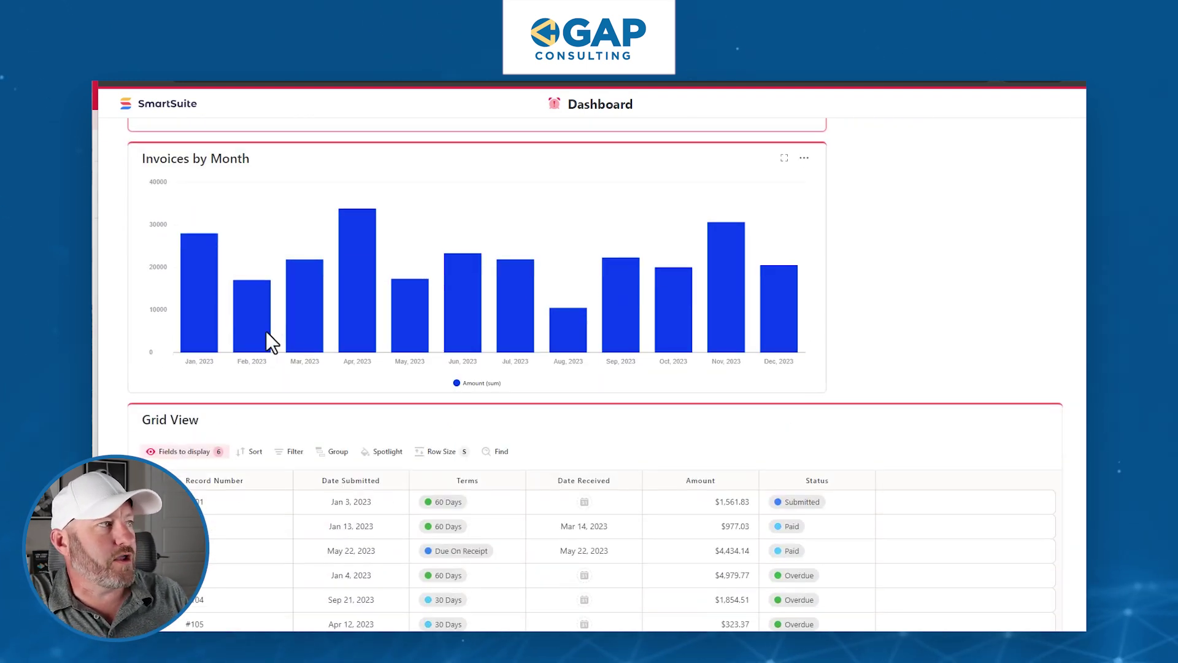
pyautogui.moveTo(499, 315)
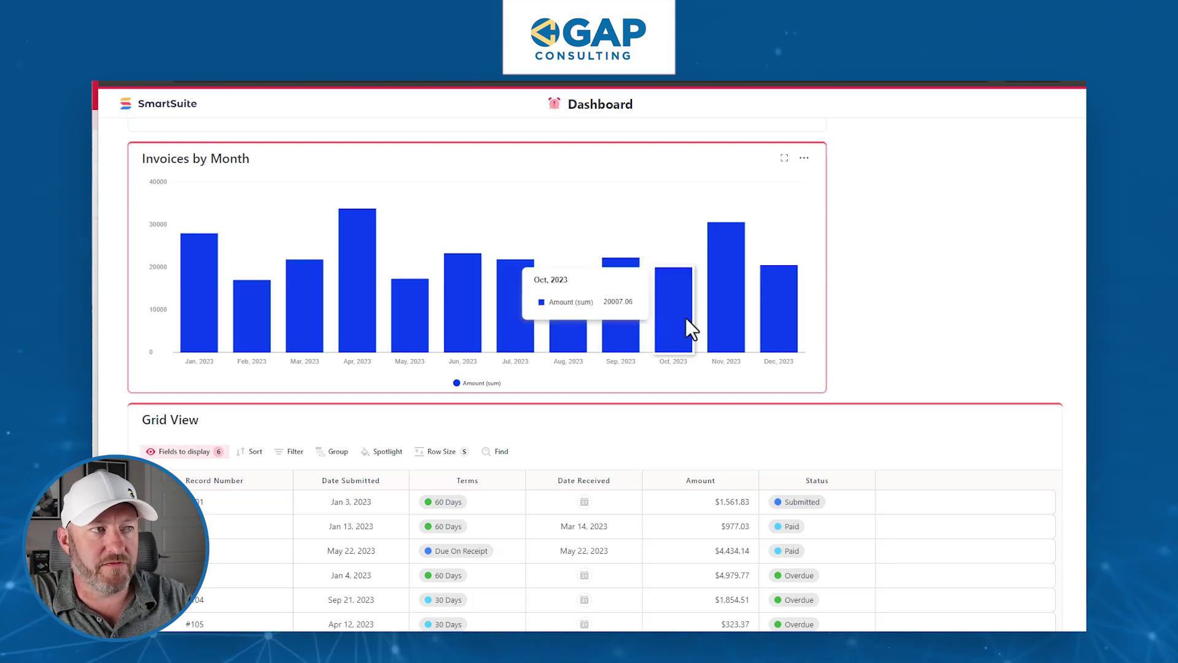
pyautogui.moveTo(731, 317)
pyautogui.scroll(-1, 859, 368)
pyautogui.scroll(-3, 617, 504)
pyautogui.scroll(-5, 616, 504)
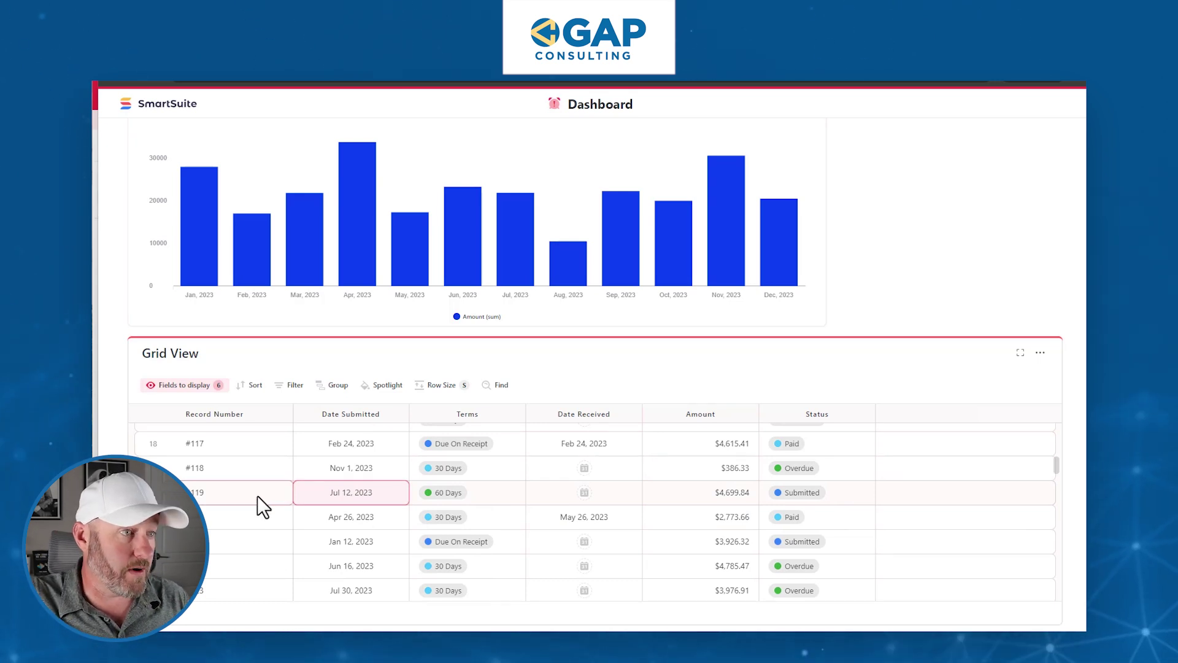
pyautogui.scroll(4, 926, 345)
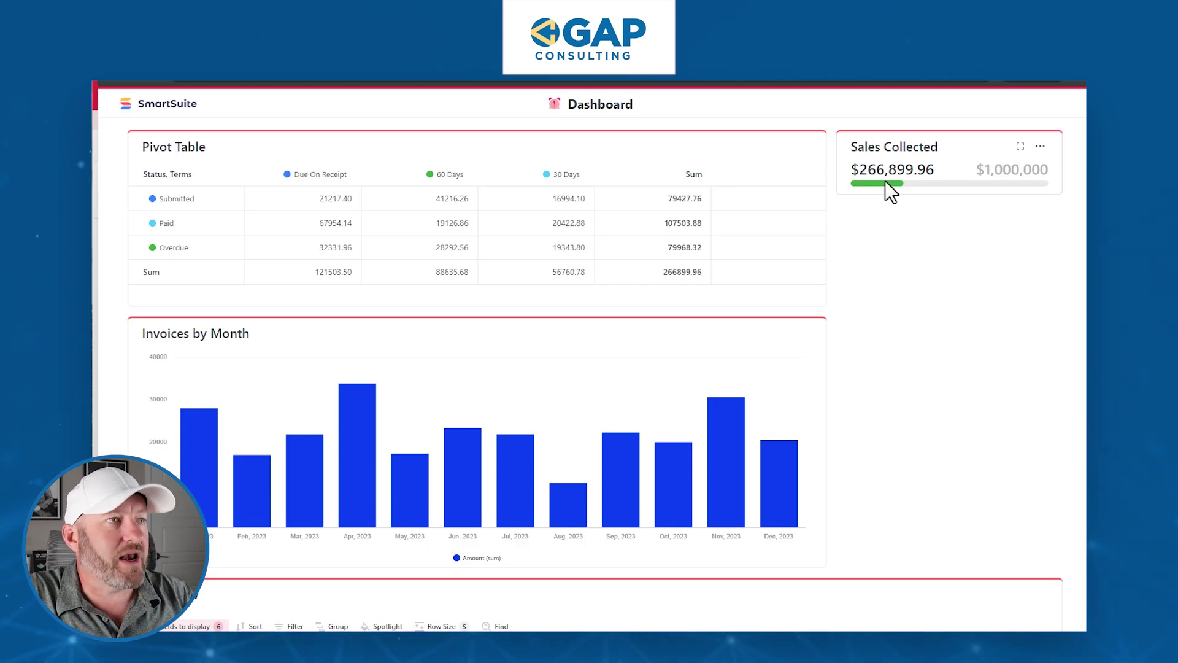
pyautogui.scroll(-4, 862, 325)
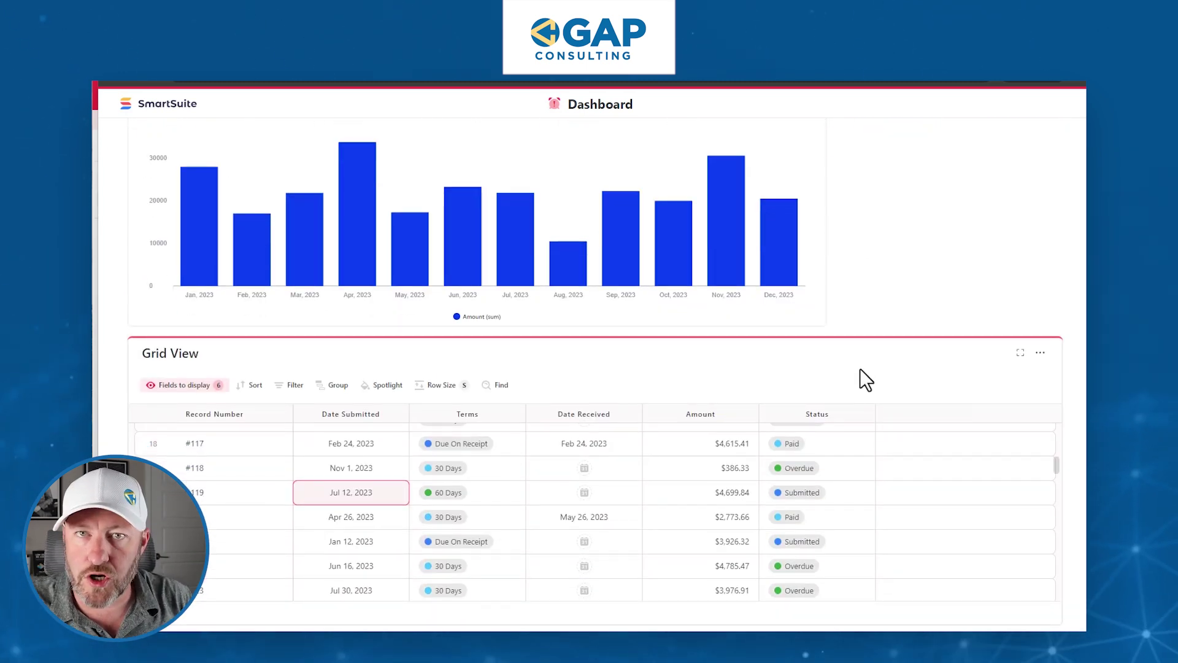
# - Select the $386.33 amount in the shared grid and scroll back to the top
pyautogui.click(710, 468)
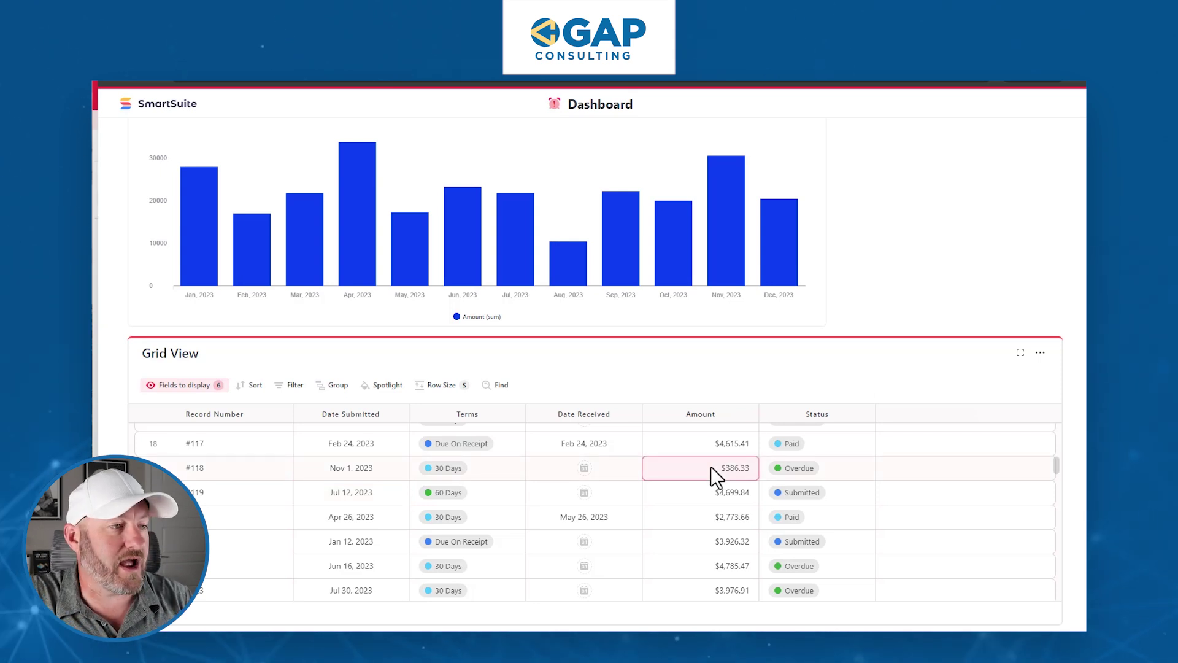
pyautogui.scroll(5, 711, 466)
pyautogui.scroll(5, 710, 466)
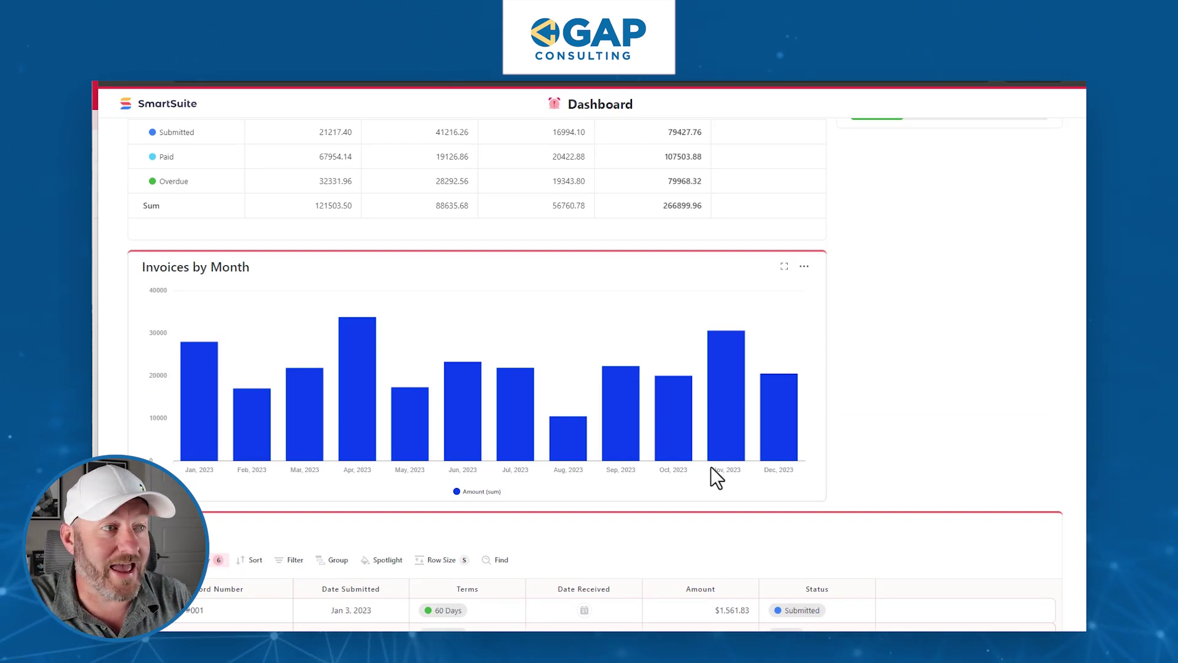
pyautogui.scroll(2, 885, 405)
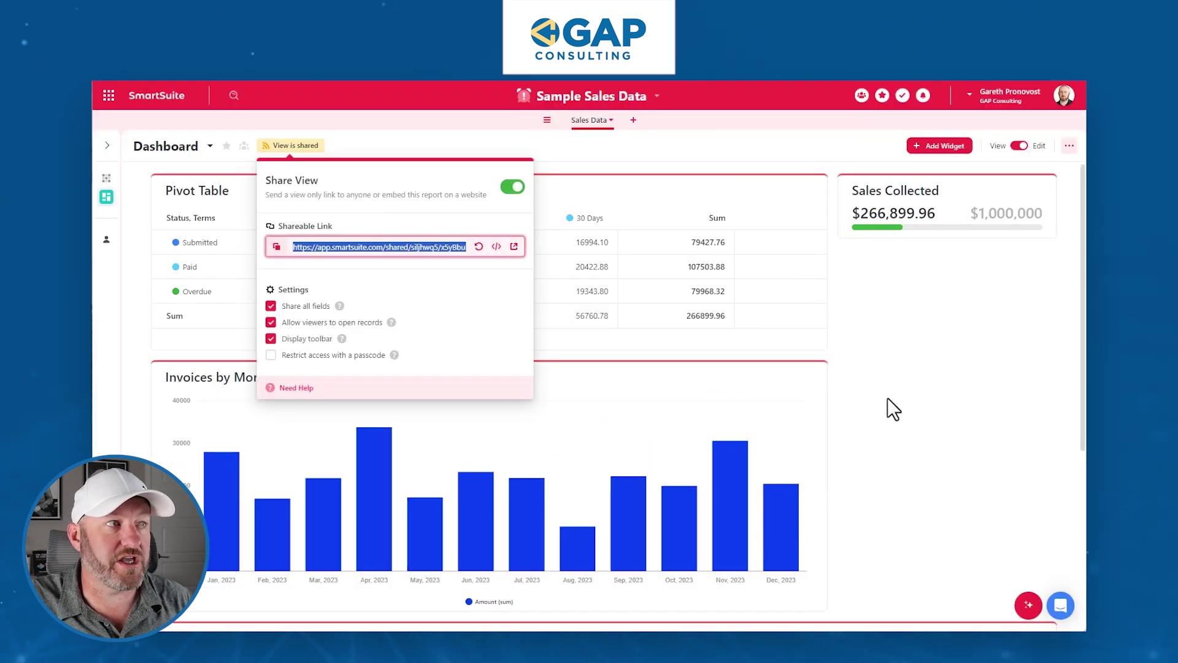
# - Close the share settings, check record #106's status in Grid View, and return to Dashboard
pyautogui.click(888, 398)
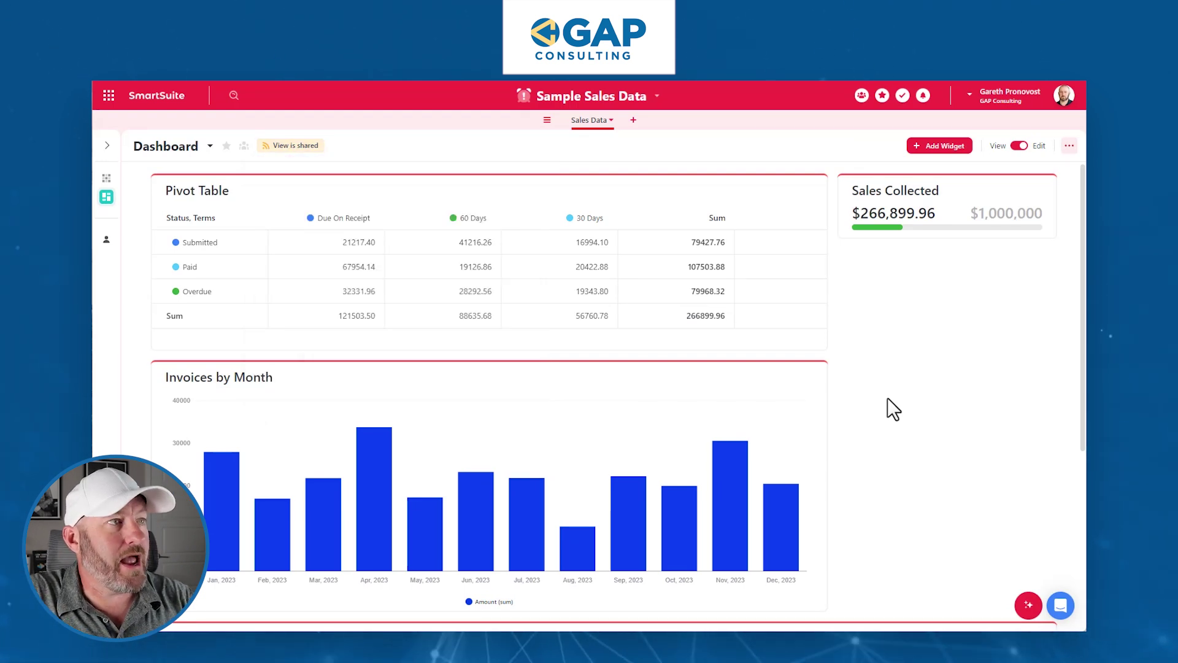
pyautogui.click(106, 183)
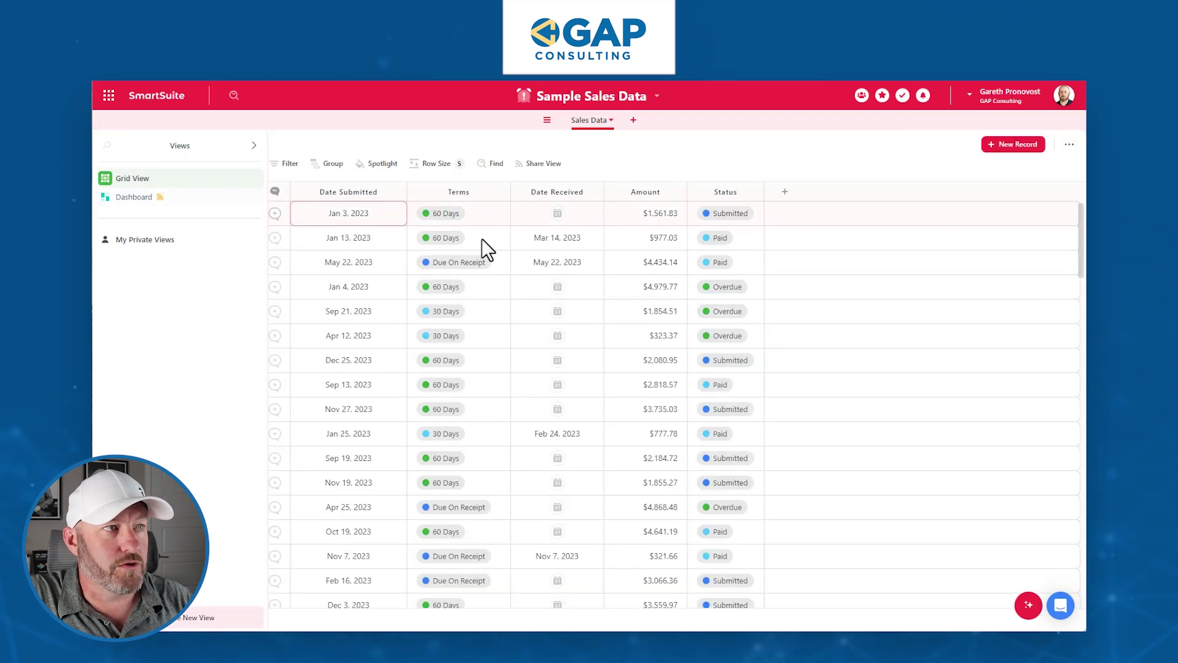
pyautogui.click(729, 361)
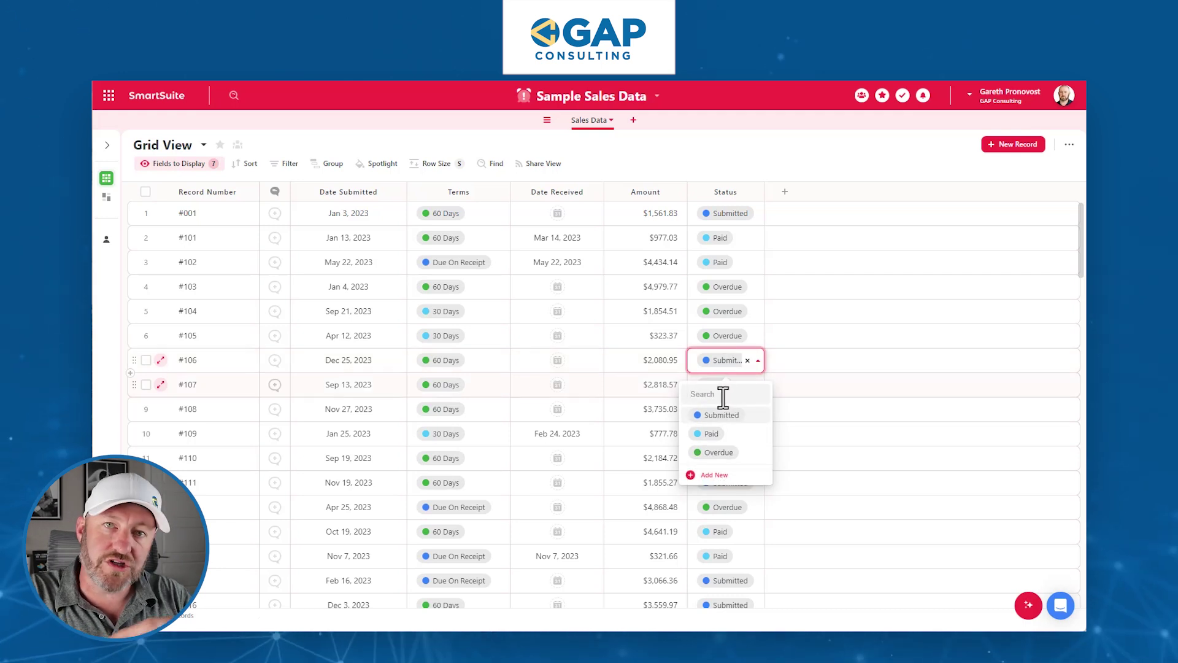
pyautogui.click(363, 134)
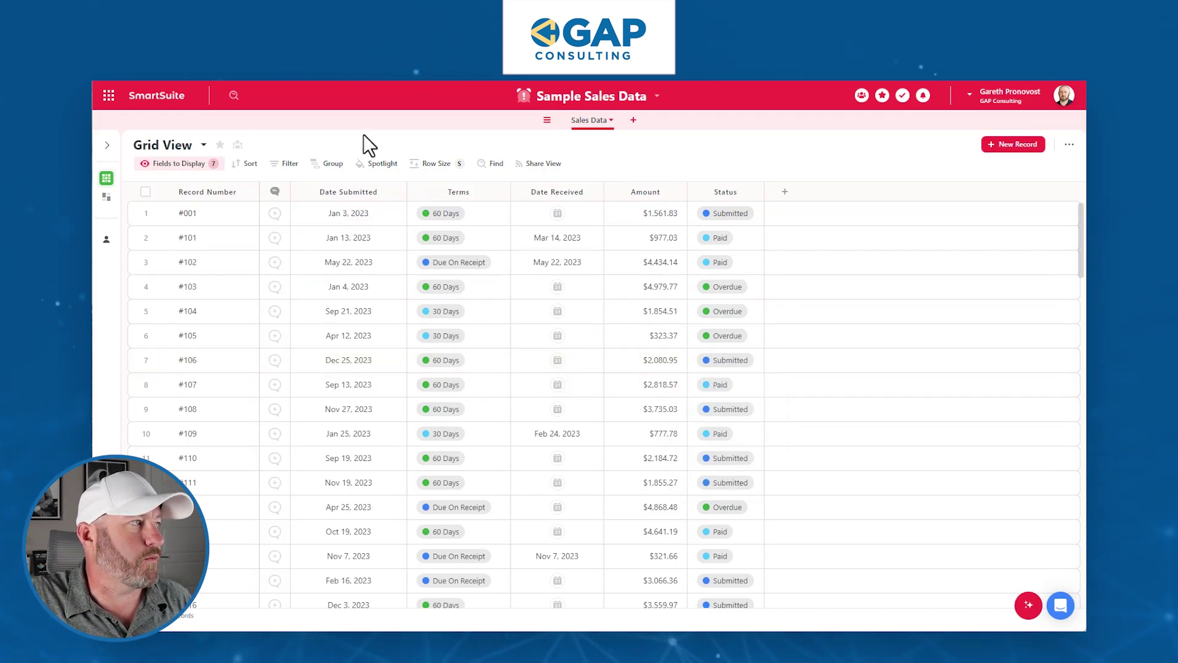
pyautogui.click(106, 200)
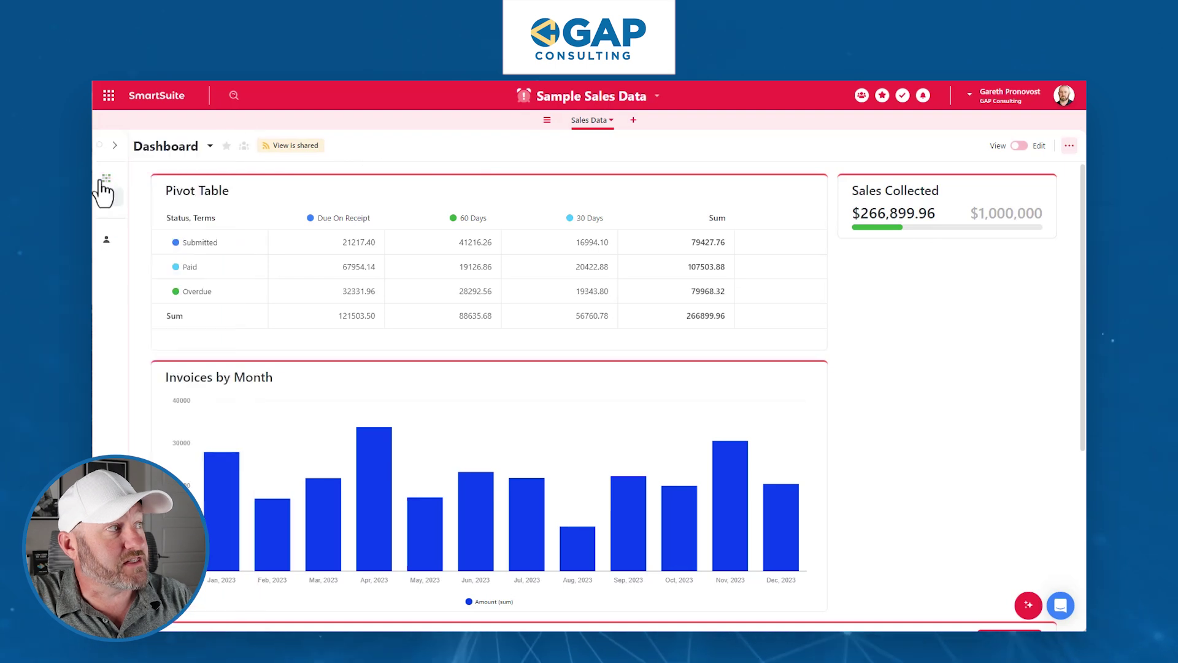
# - In Grid View, set record #104's Status to Paid and open the $4,868.48 invoice's Status options
pyautogui.click(123, 178)
pyautogui.click(722, 314)
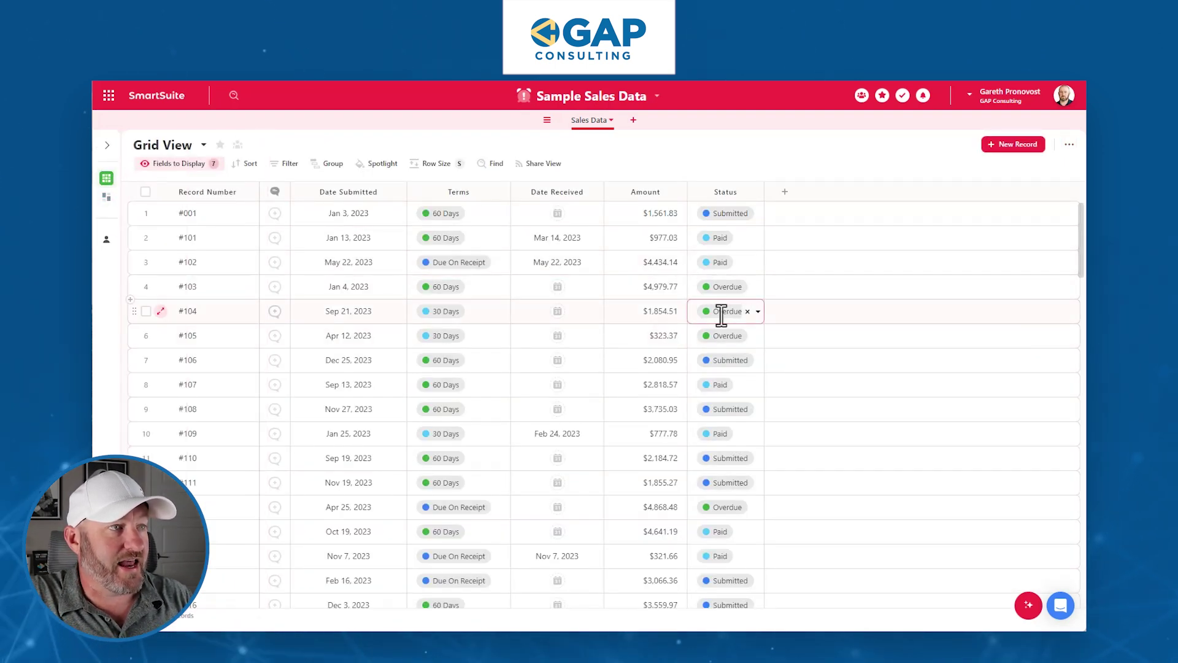
pyautogui.click(718, 311)
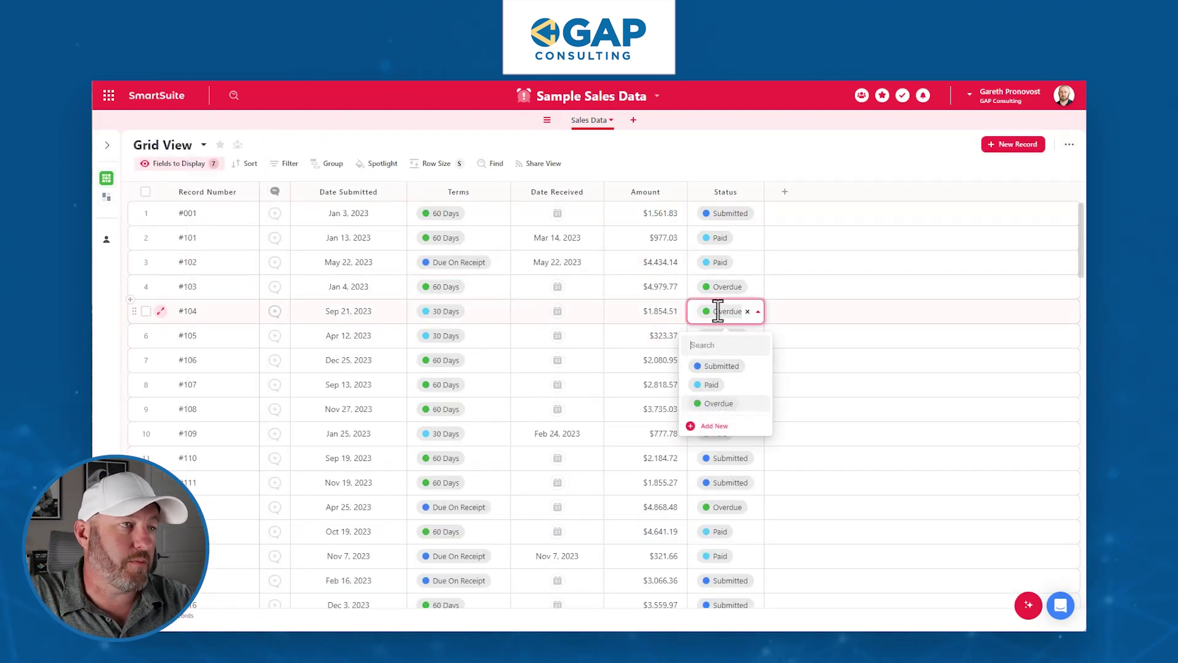
pyautogui.click(717, 385)
pyautogui.click(725, 364)
pyautogui.click(726, 434)
pyautogui.doubleClick(729, 507)
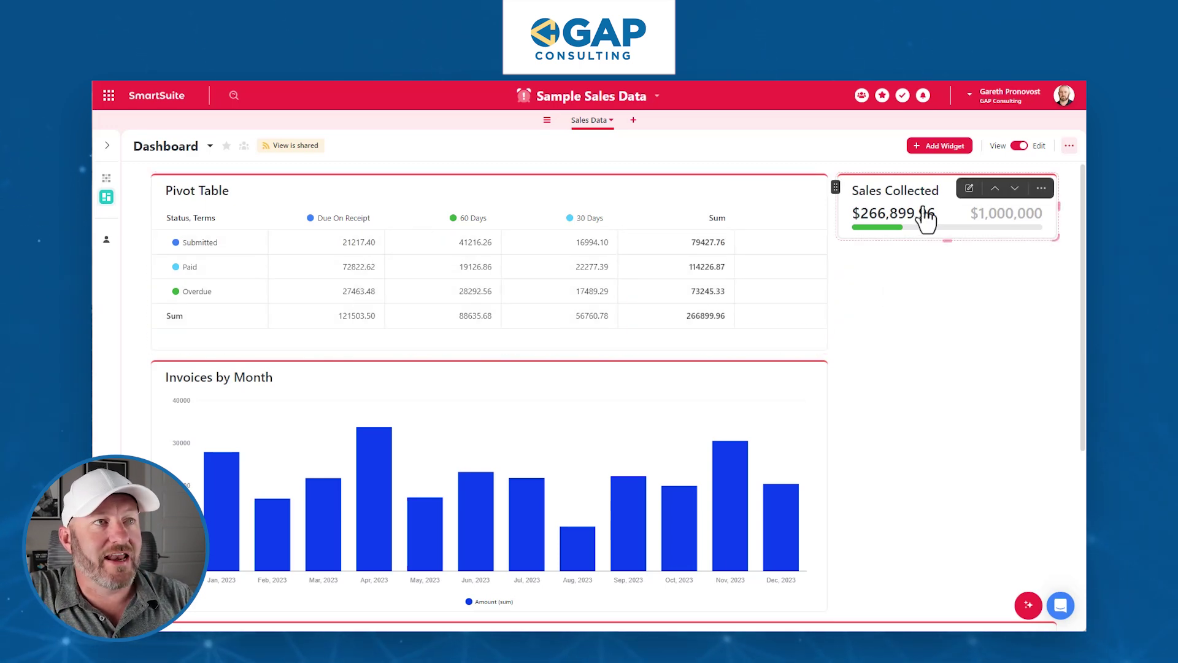
# - Add a Status is Paid filter to the Sales Collected gauge and save the widget
pyautogui.click(969, 188)
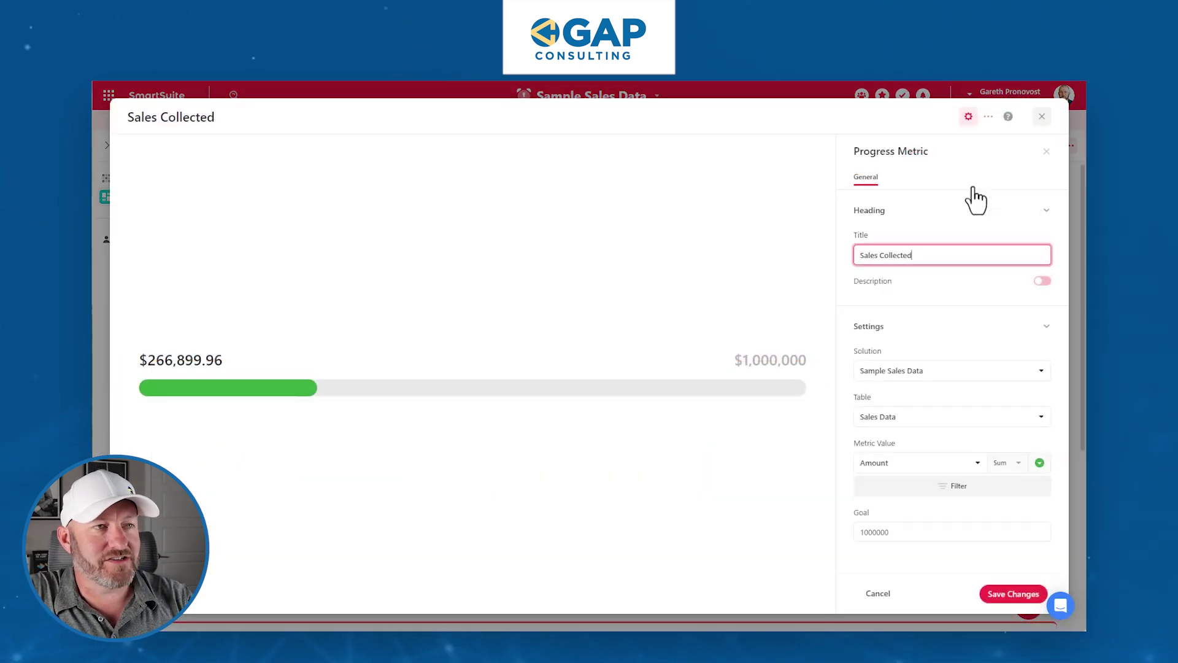
pyautogui.click(955, 488)
pyautogui.click(706, 526)
pyautogui.write('st')
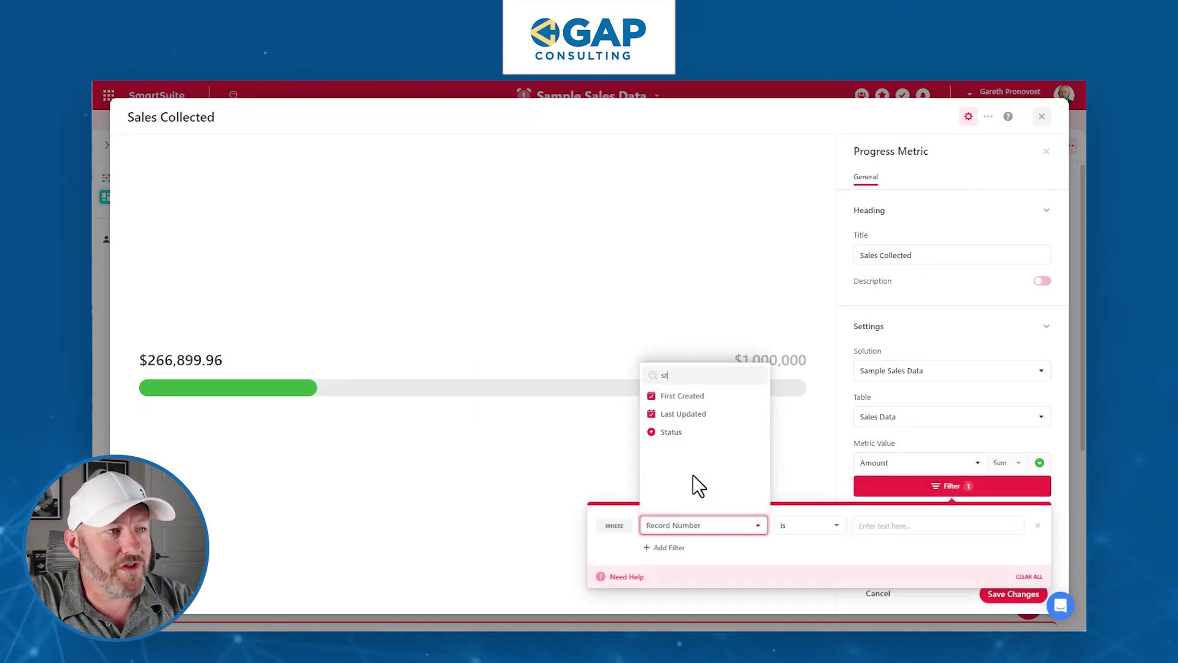
pyautogui.click(675, 432)
pyautogui.click(881, 528)
pyautogui.click(886, 577)
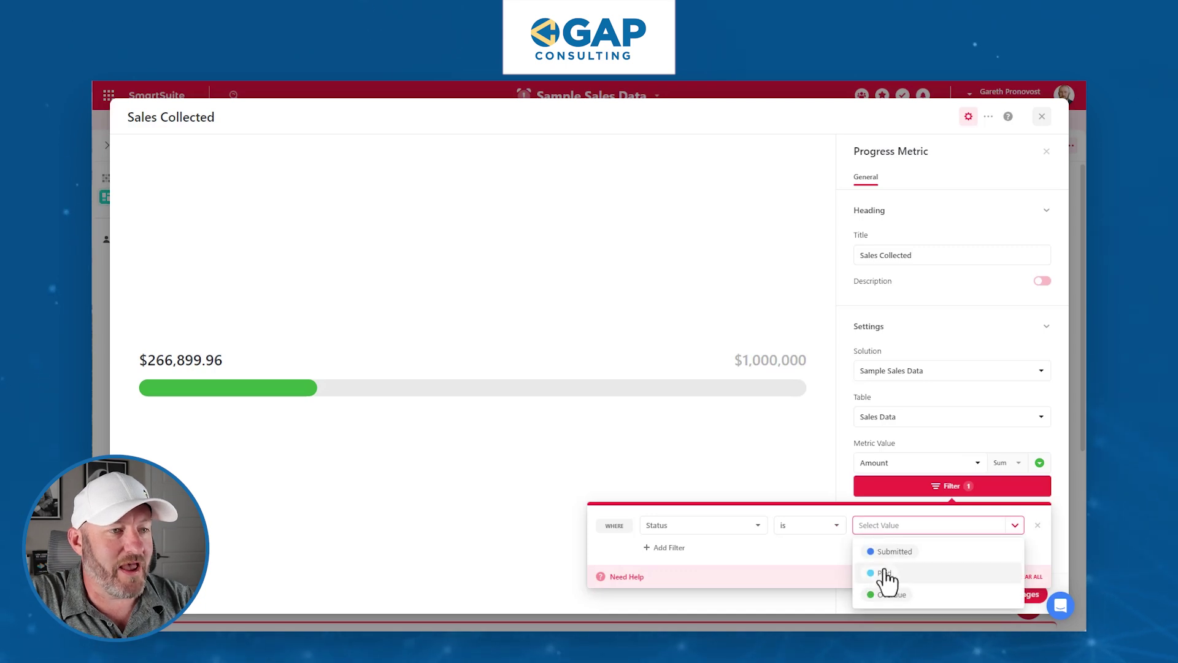
pyautogui.click(943, 604)
pyautogui.click(1006, 595)
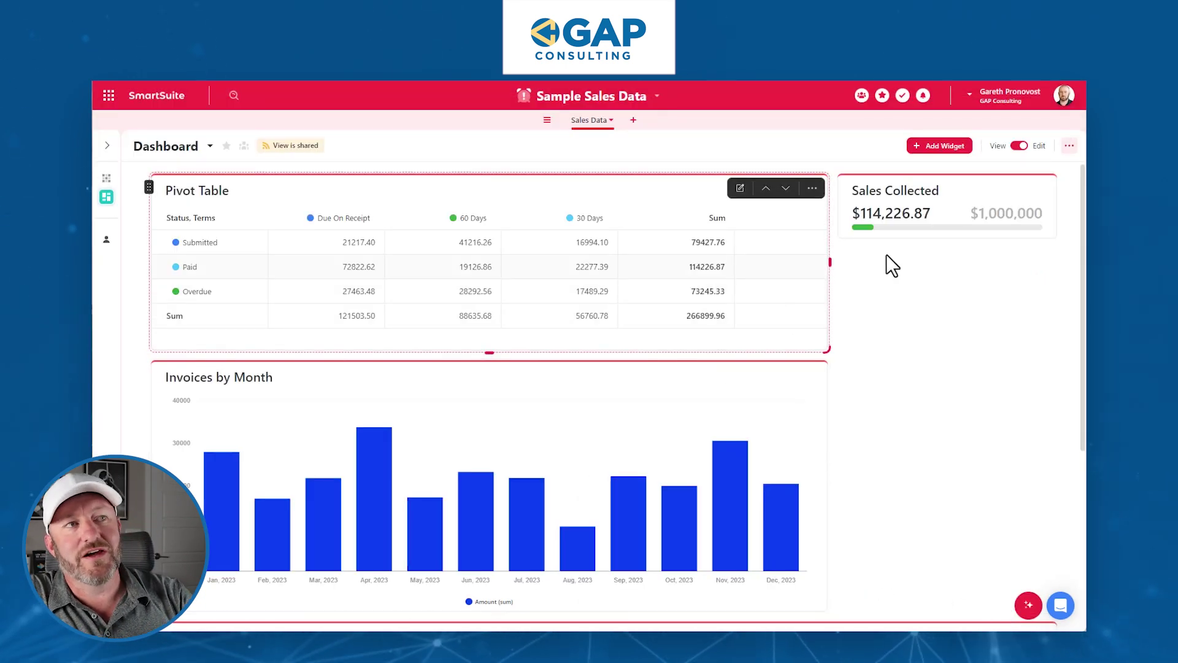
pyautogui.moveTo(879, 226)
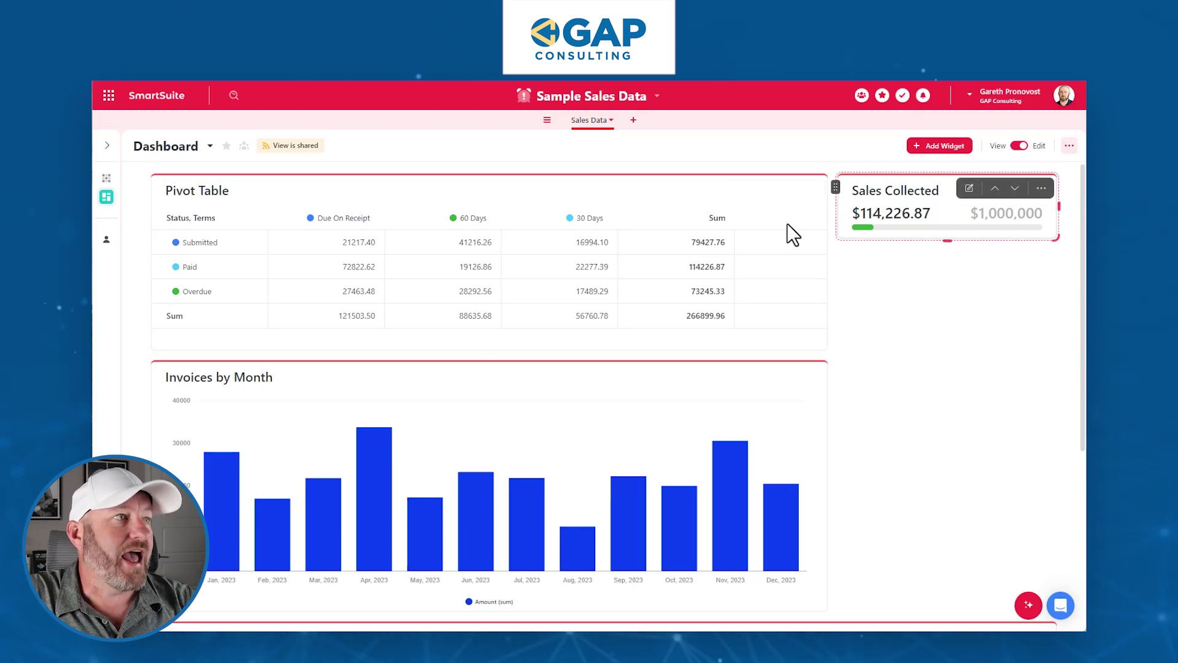
# - In the sales records grid, set invoice #103's Status to Paid, then return to the Dashboard
pyautogui.click(101, 183)
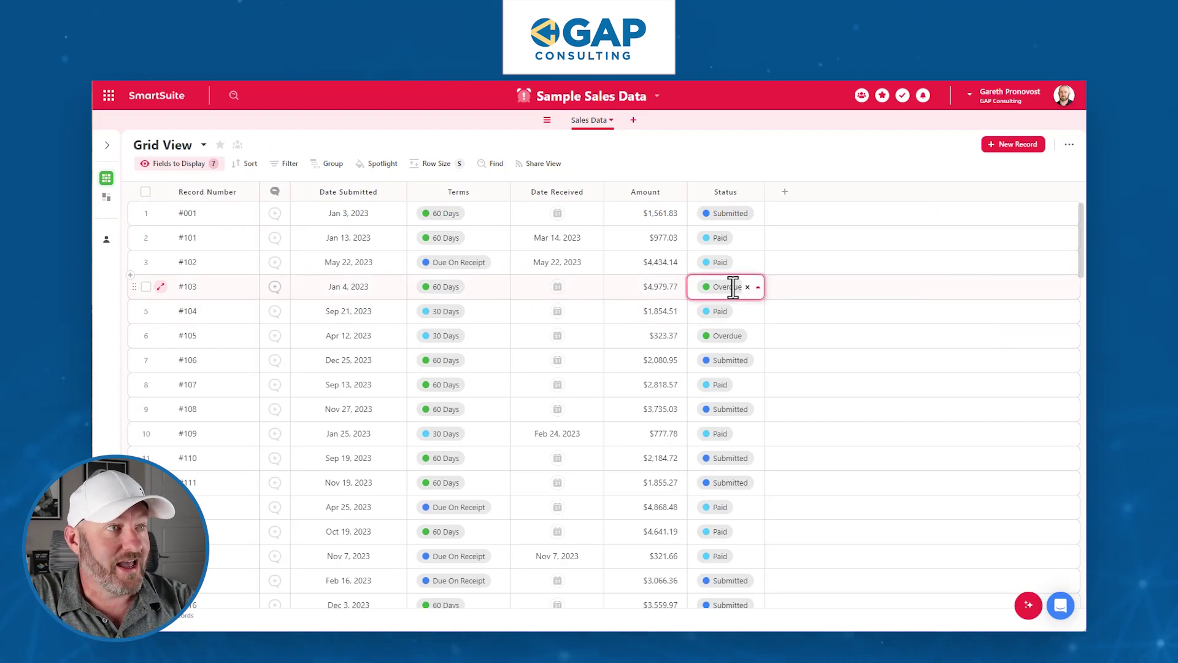
pyautogui.click(727, 361)
pyautogui.click(722, 336)
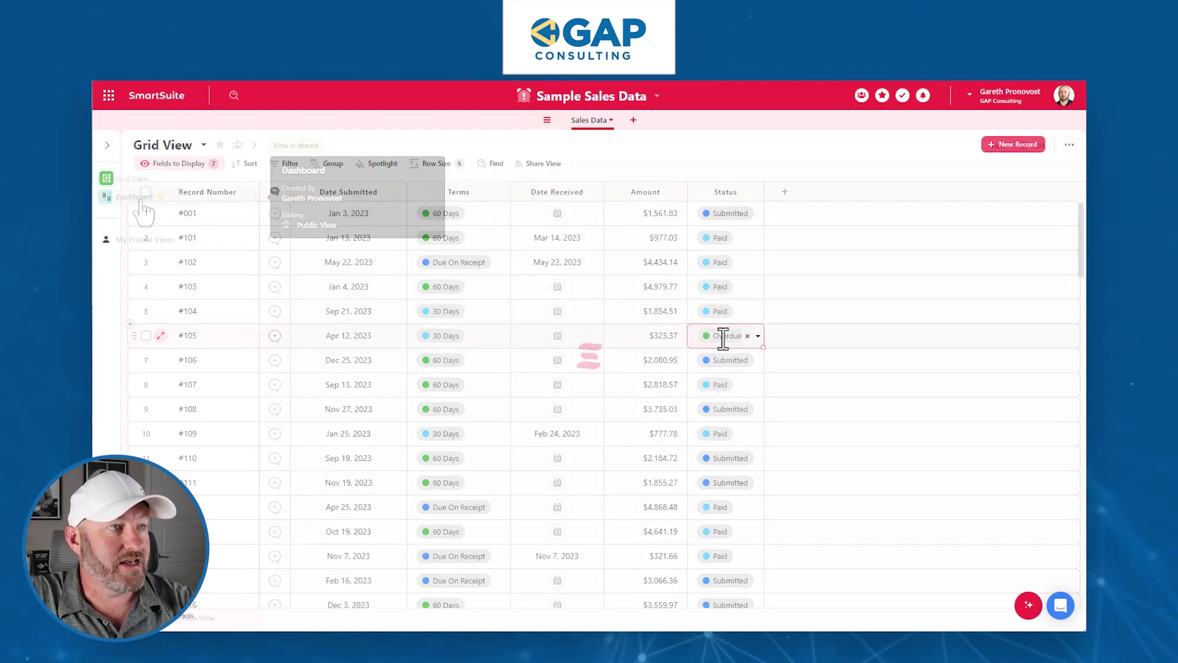
pyautogui.click(138, 197)
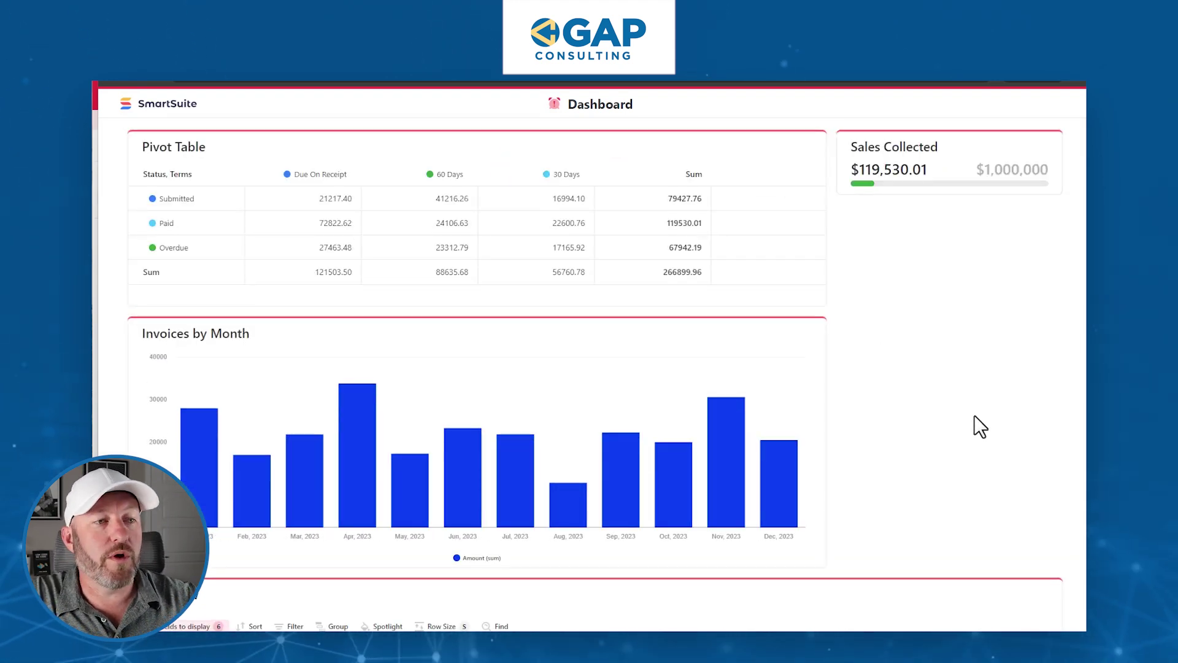
pyautogui.scroll(-4, 974, 415)
pyautogui.scroll(-2, 812, 484)
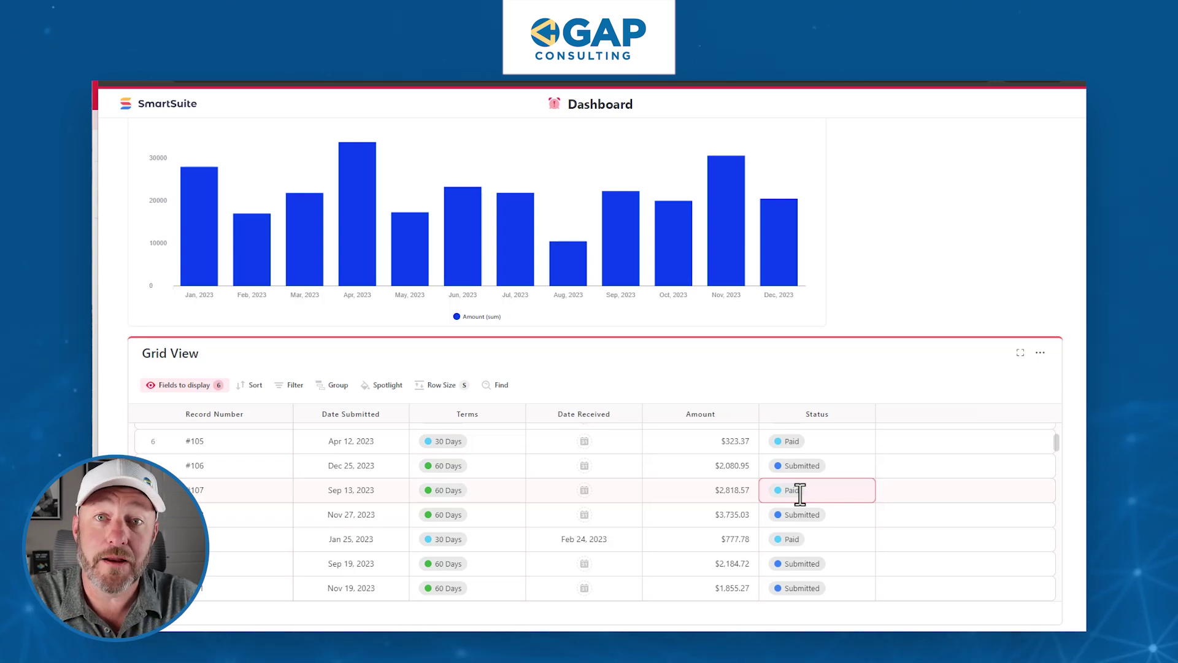
pyautogui.scroll(6, 893, 362)
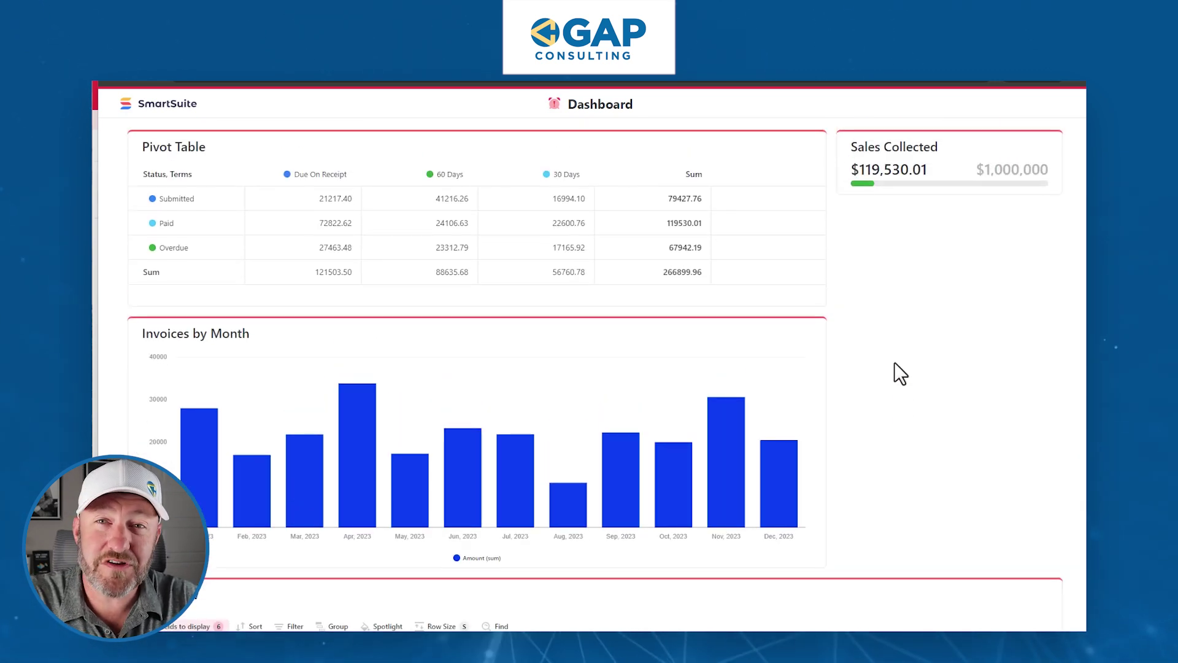